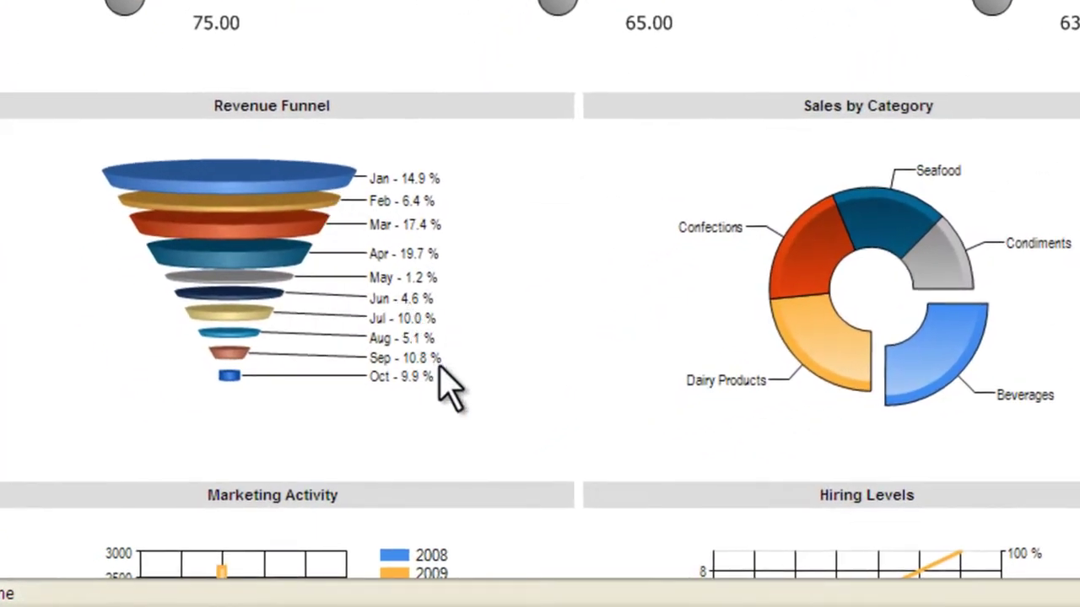
# Scroll down to the Financials table to bring up the Finance Report with its ShipCountry filter
pyautogui.moveTo(839, 363)
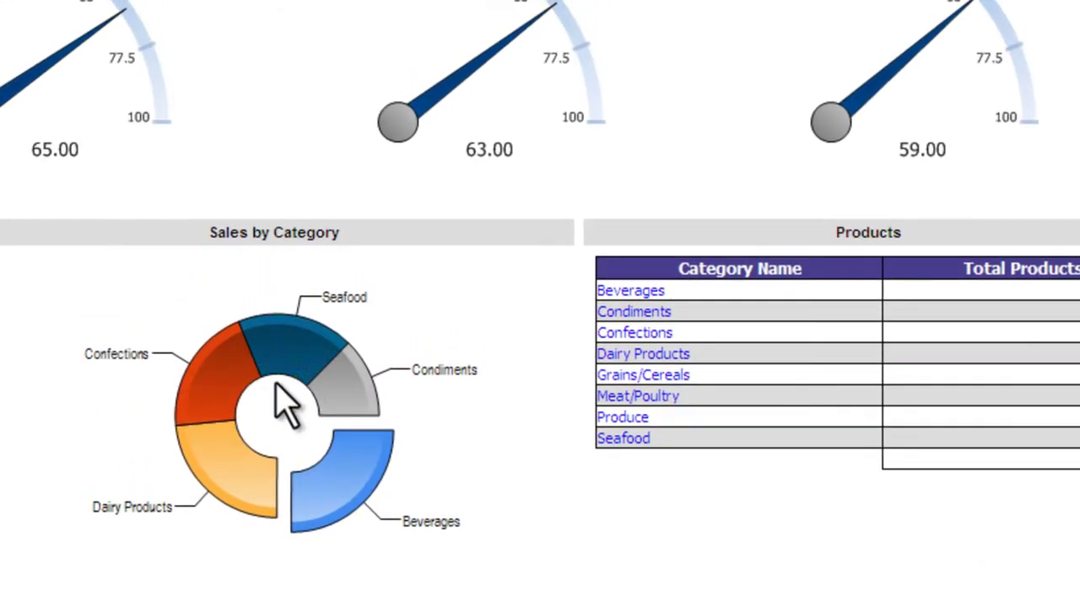
pyautogui.moveTo(305, 368)
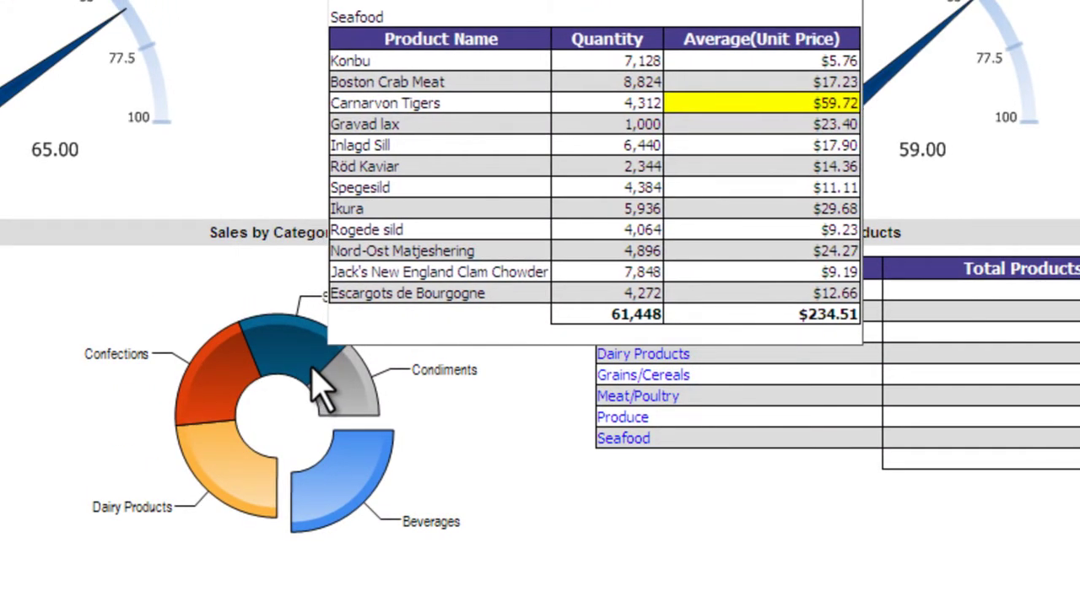
pyautogui.moveTo(369, 396)
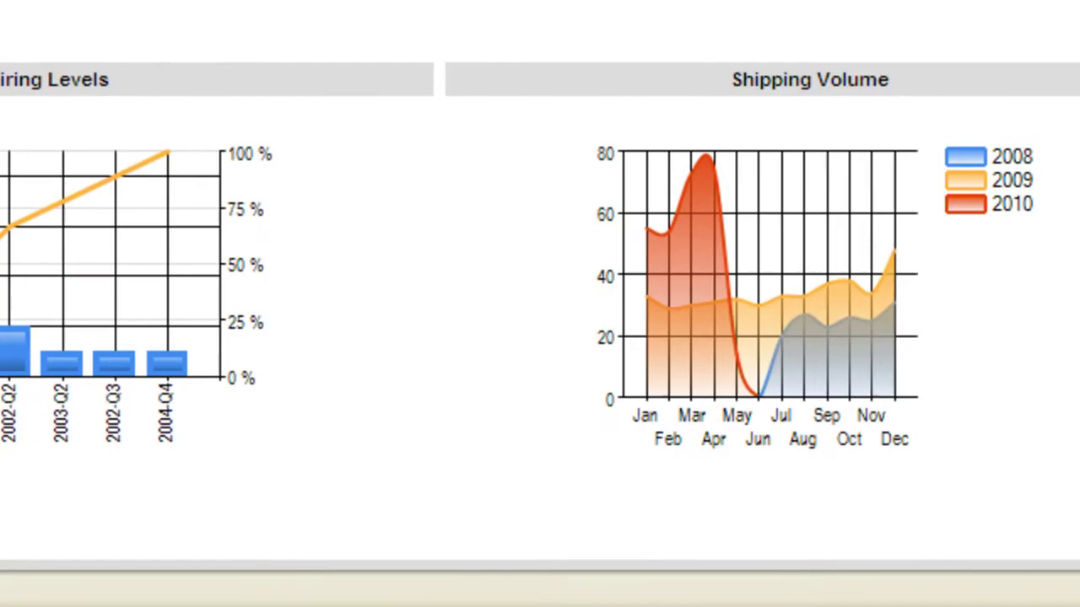
pyautogui.scroll(-3, 540, 293)
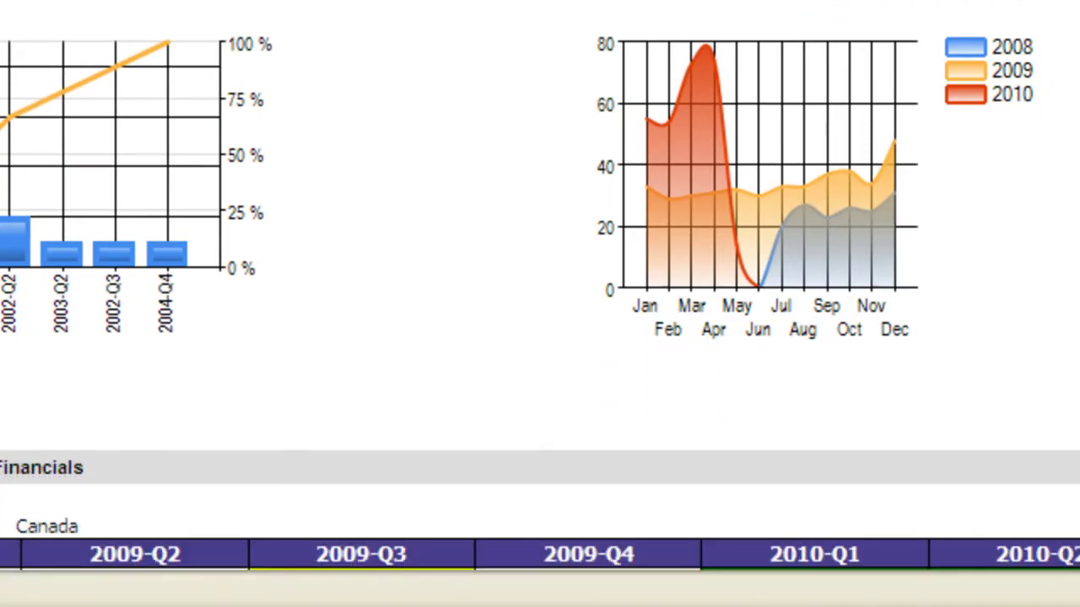
pyautogui.scroll(-5, 540, 337)
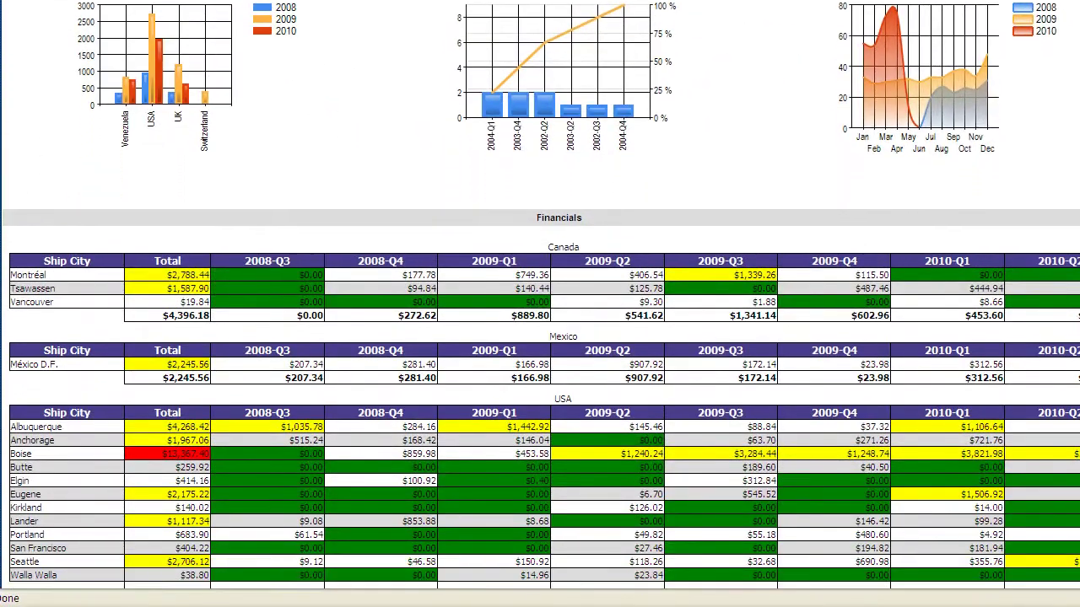
pyautogui.scroll(-3, 540, 337)
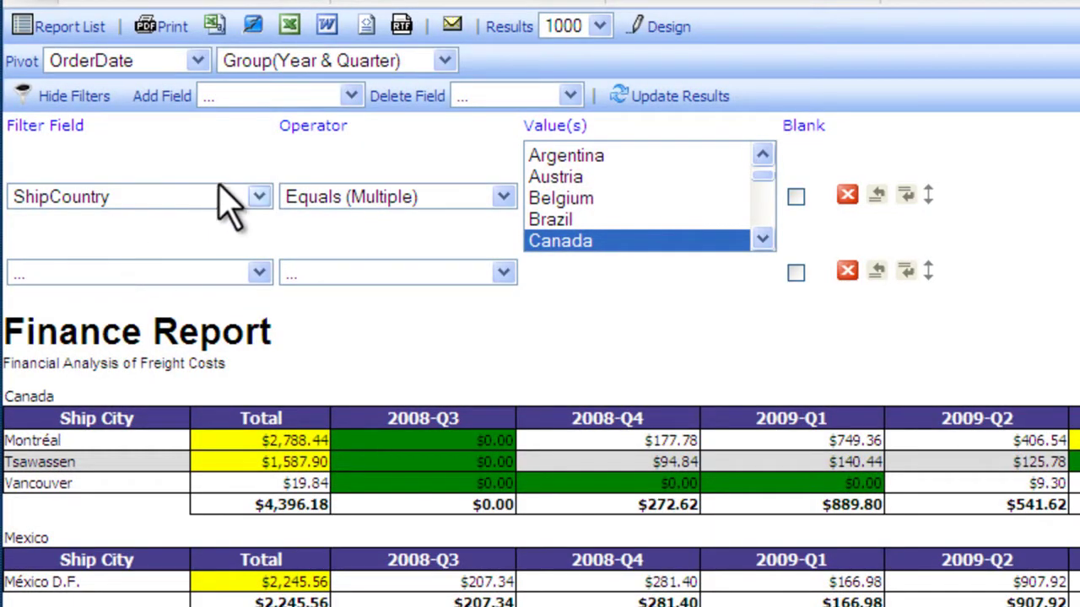
# Set the pivot grouping to Group(Year) and pivot the columns by ShipRegion instead of OrderDate
pyautogui.click(445, 61)
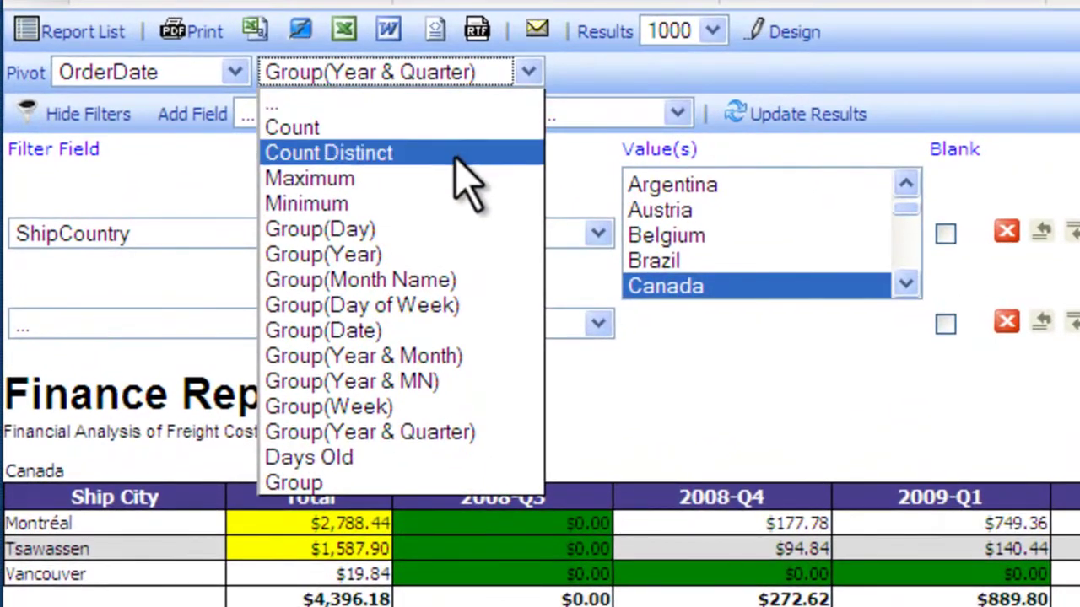
pyautogui.click(422, 251)
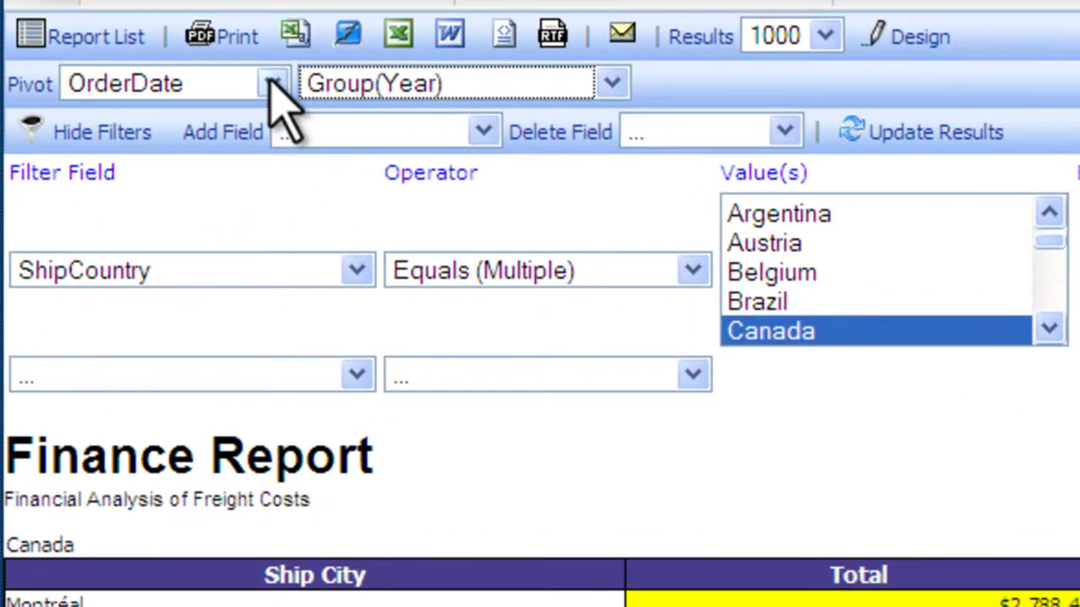
pyautogui.click(271, 84)
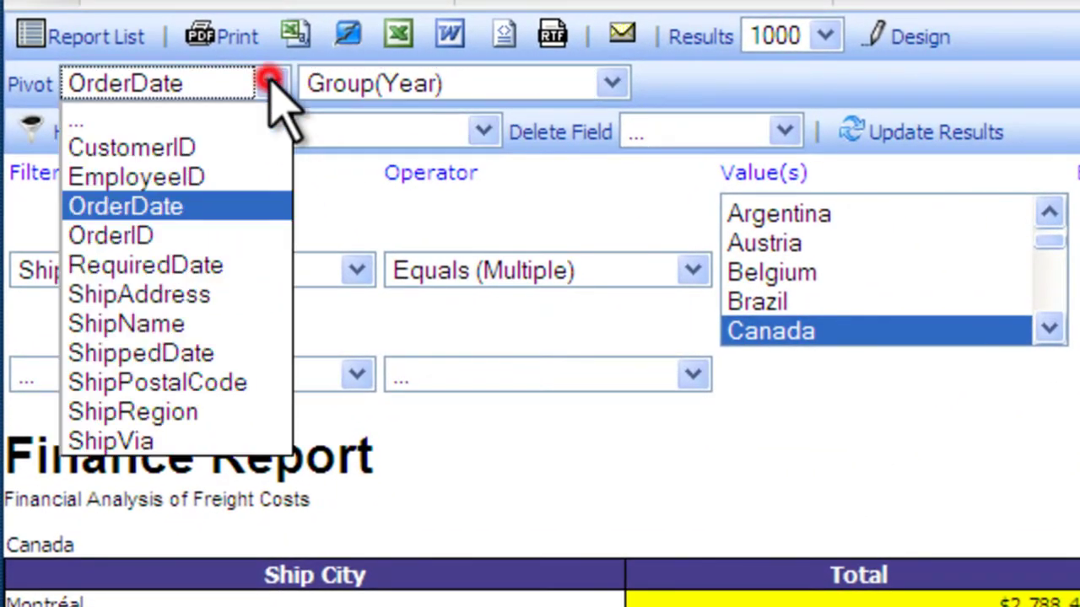
pyautogui.click(154, 413)
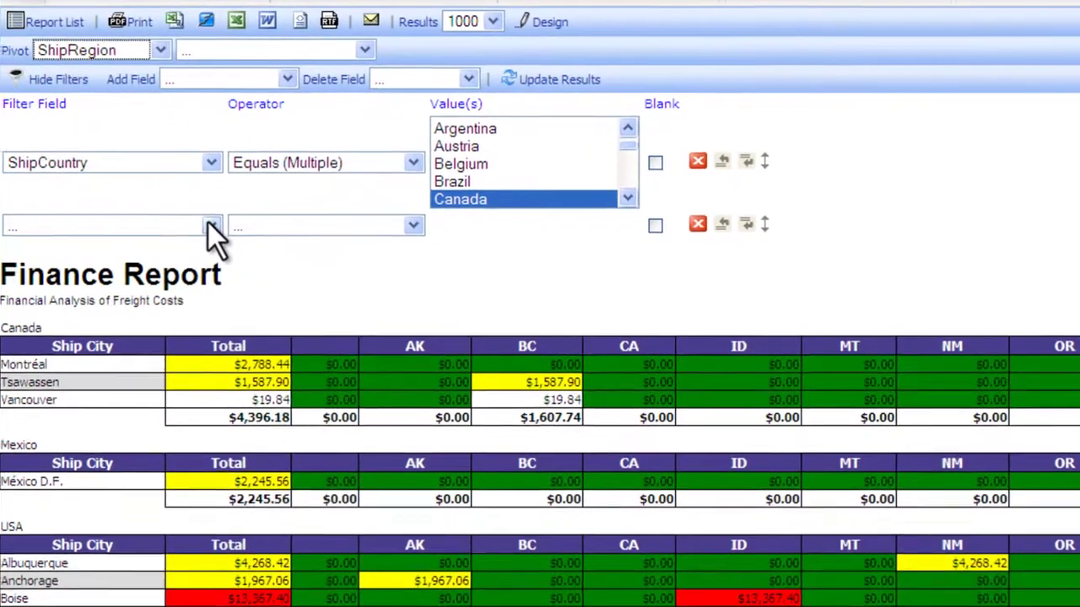
# Look through the second filter's field and operator lists without changing anything
pyautogui.click(210, 225)
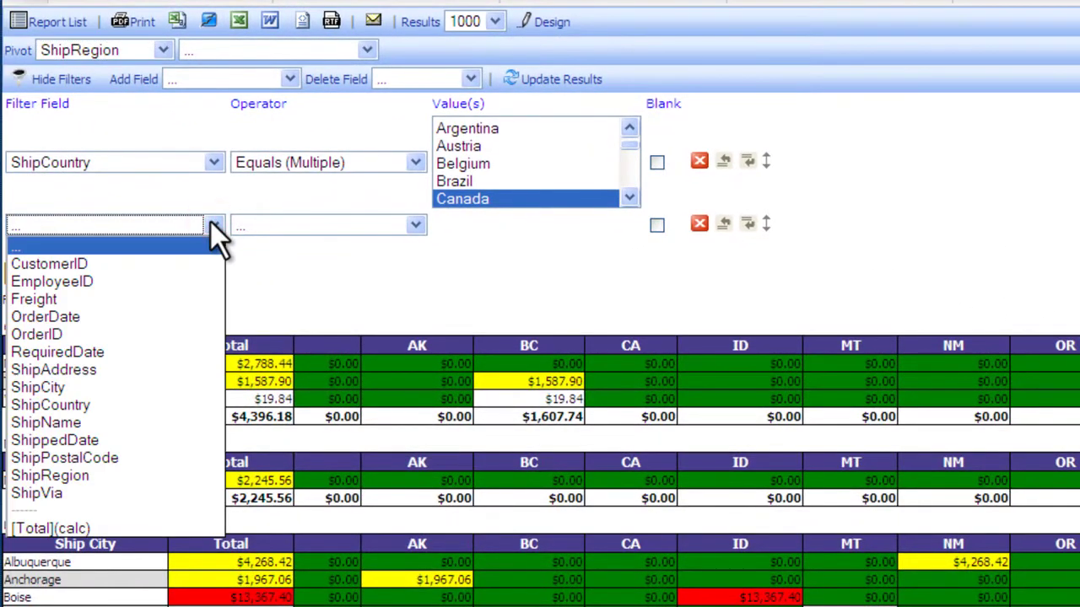
pyautogui.click(211, 222)
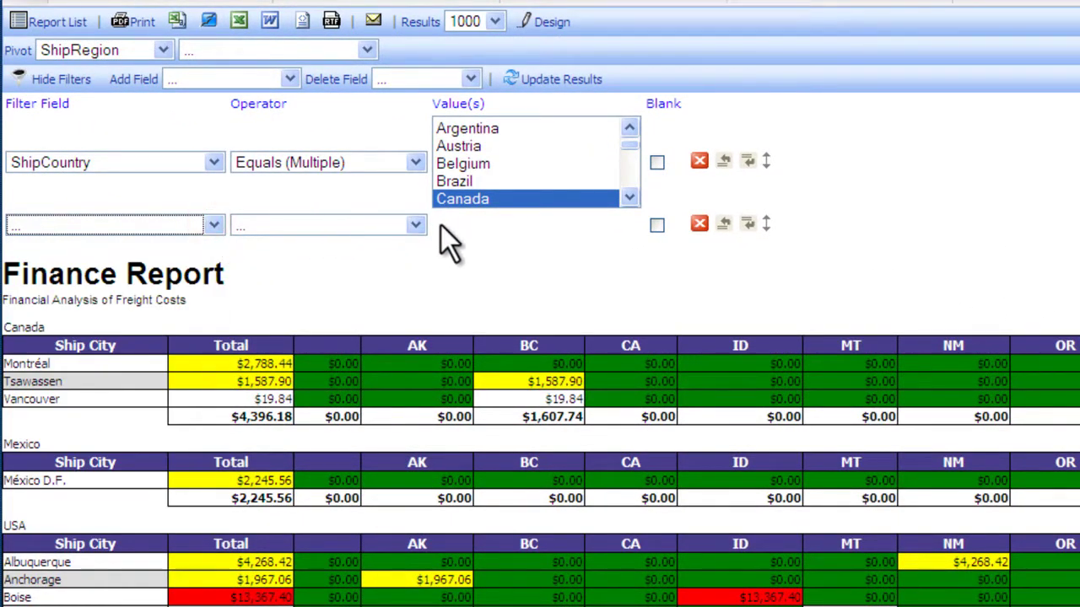
pyautogui.click(416, 225)
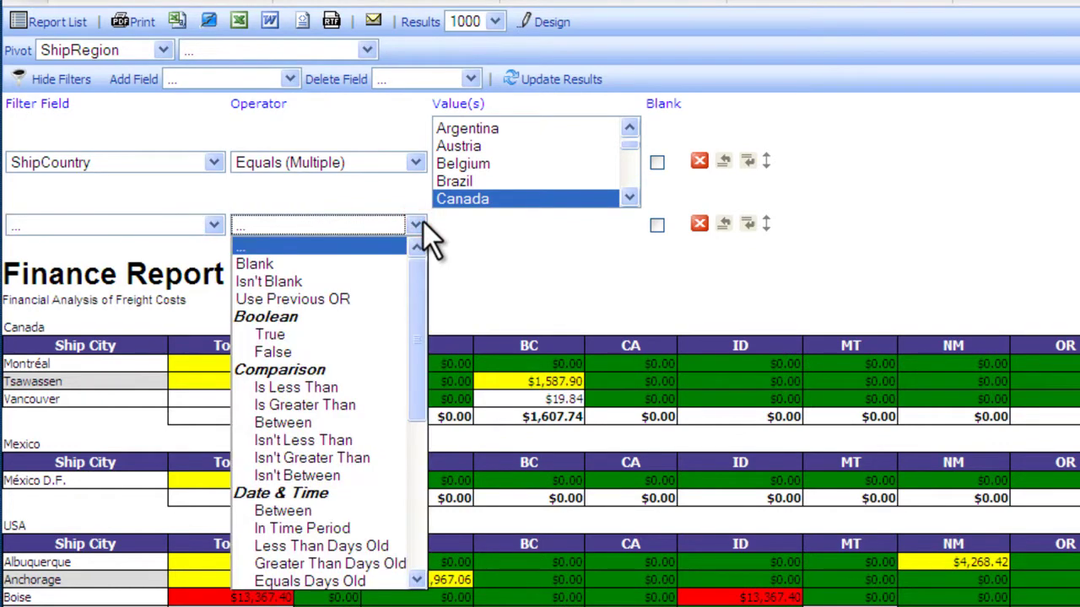
pyautogui.click(419, 224)
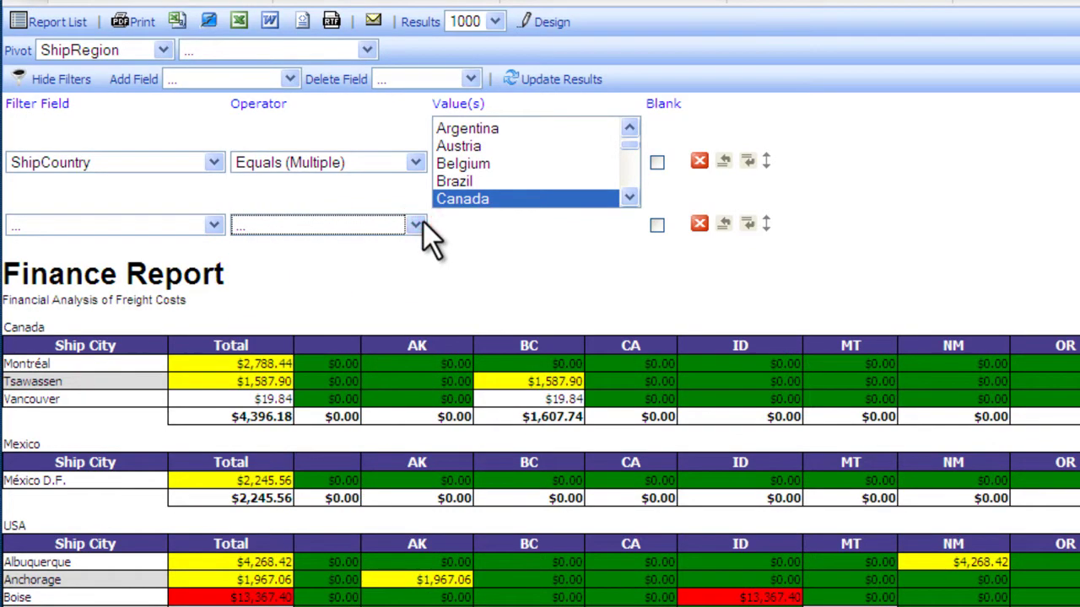
# In Design, replace the Freight field with OrderID using Count Distinct and 0,000 format
pyautogui.click(553, 25)
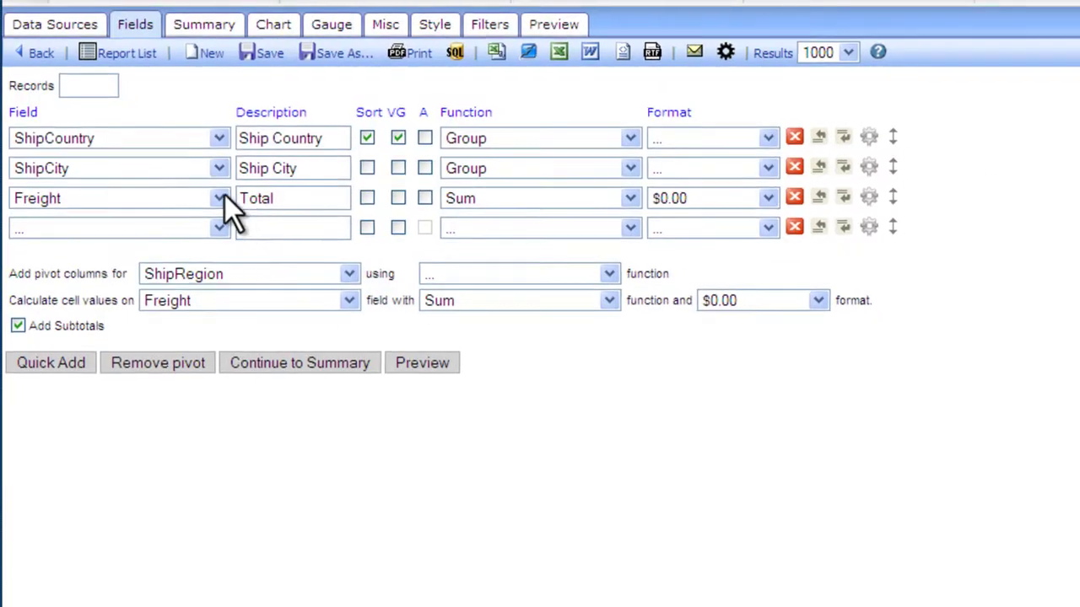
pyautogui.click(219, 198)
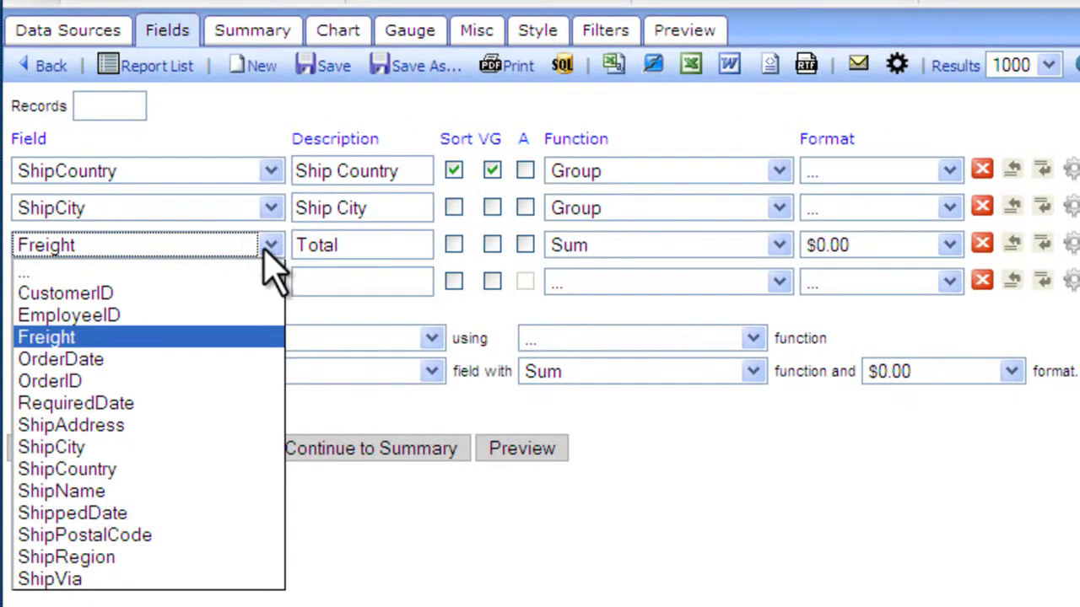
pyautogui.click(88, 383)
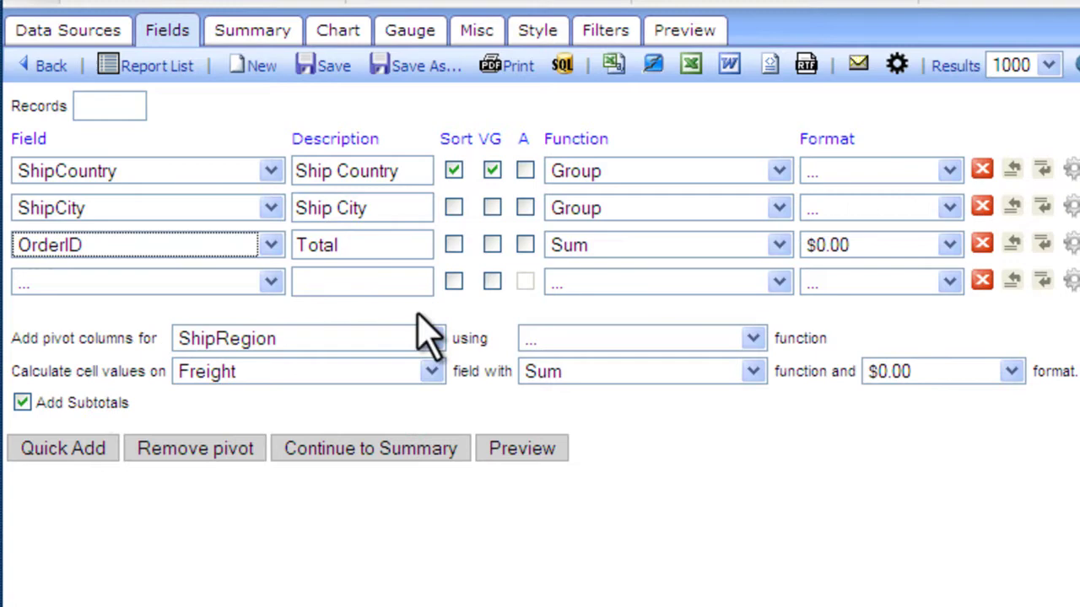
pyautogui.click(777, 244)
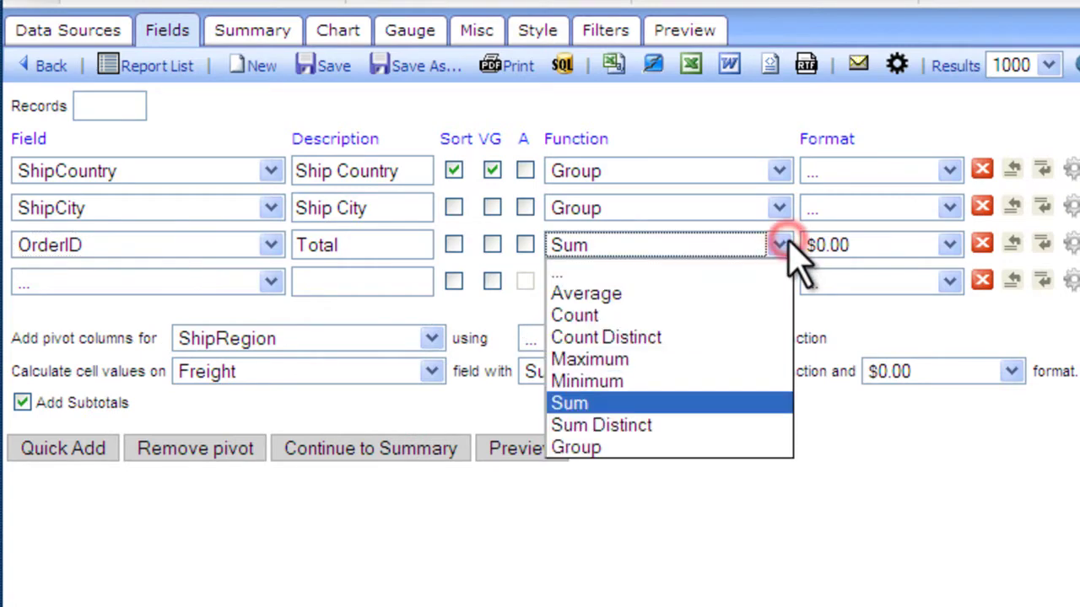
pyautogui.click(688, 337)
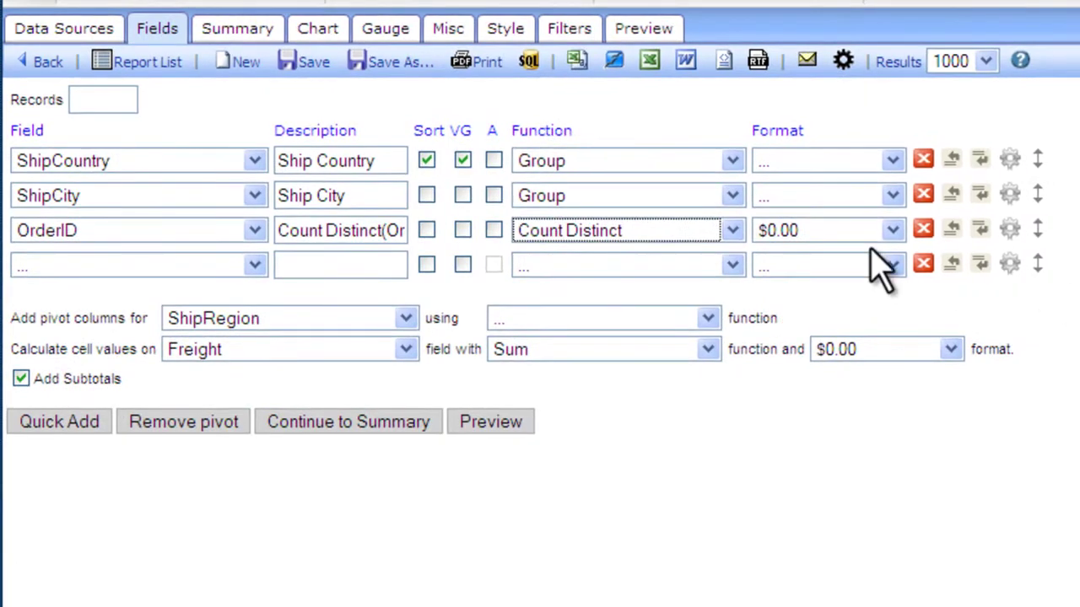
pyautogui.click(892, 233)
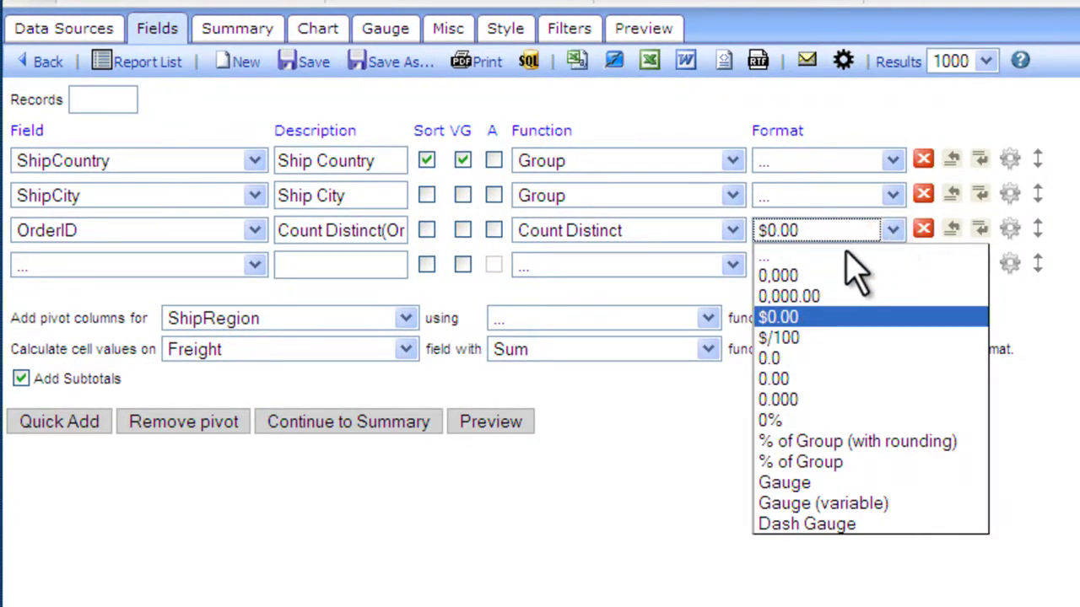
pyautogui.click(825, 275)
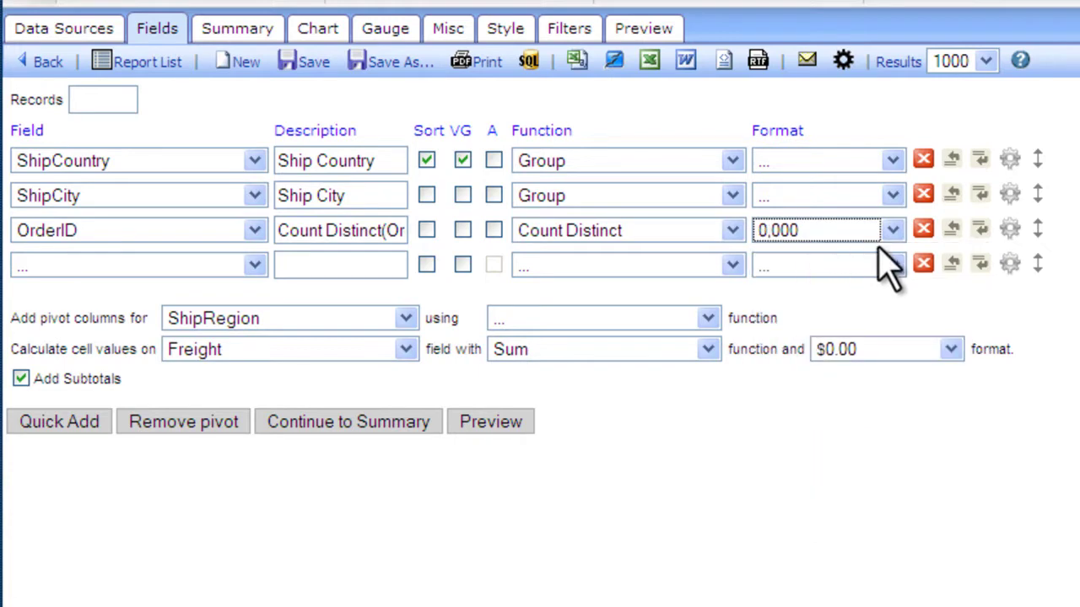
# Preview the report and sort city rows by Count Distinct(Order ID), largest first
pyautogui.click(508, 424)
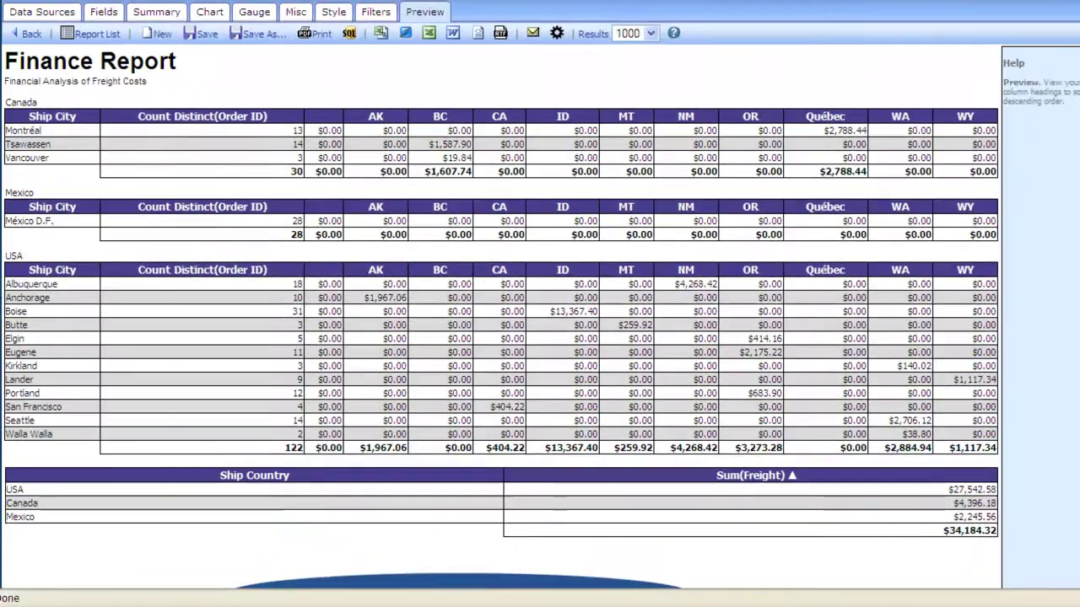
pyautogui.scroll(-5, 540, 337)
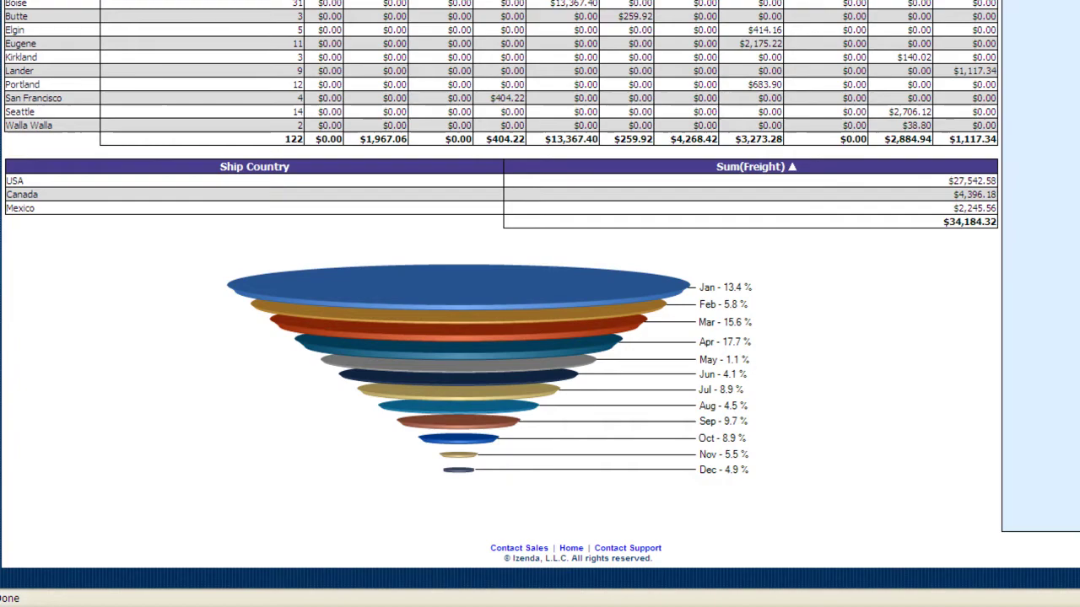
pyautogui.scroll(3, 540, 337)
pyautogui.scroll(1, 540, 337)
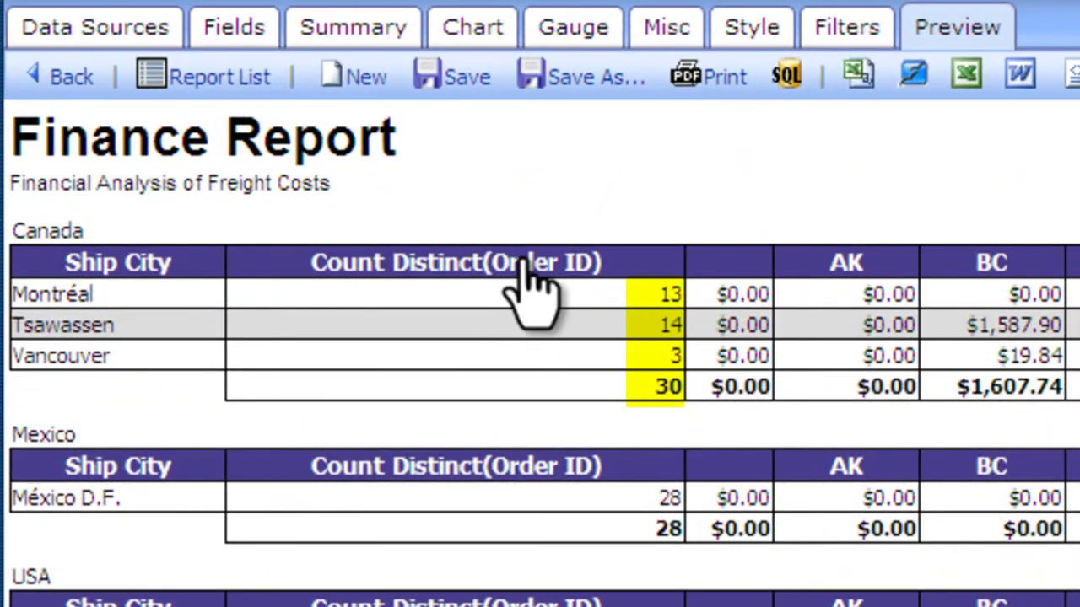
pyautogui.click(525, 261)
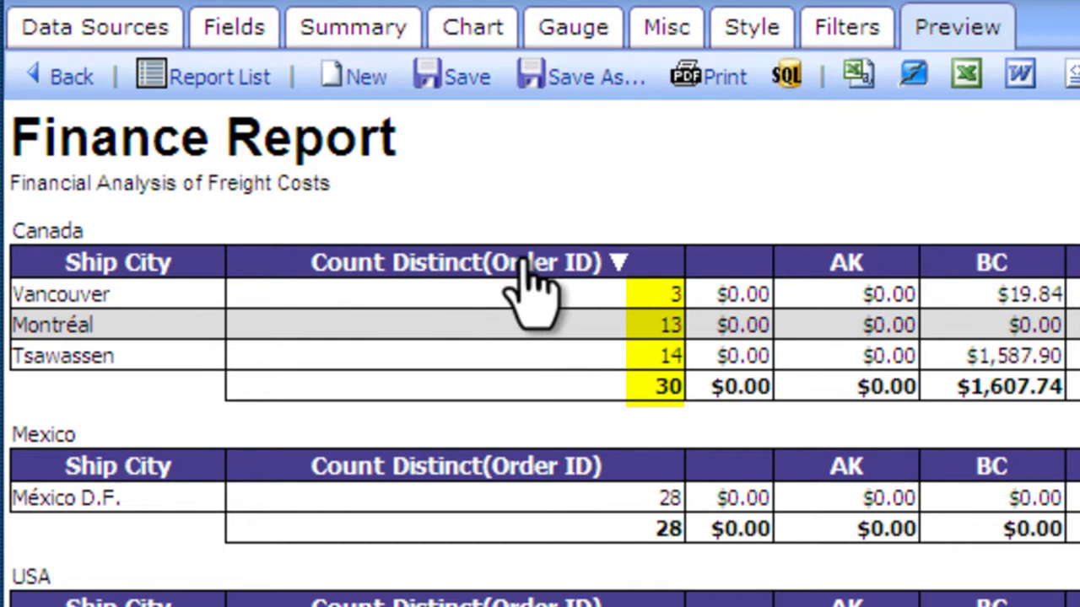
pyautogui.click(523, 260)
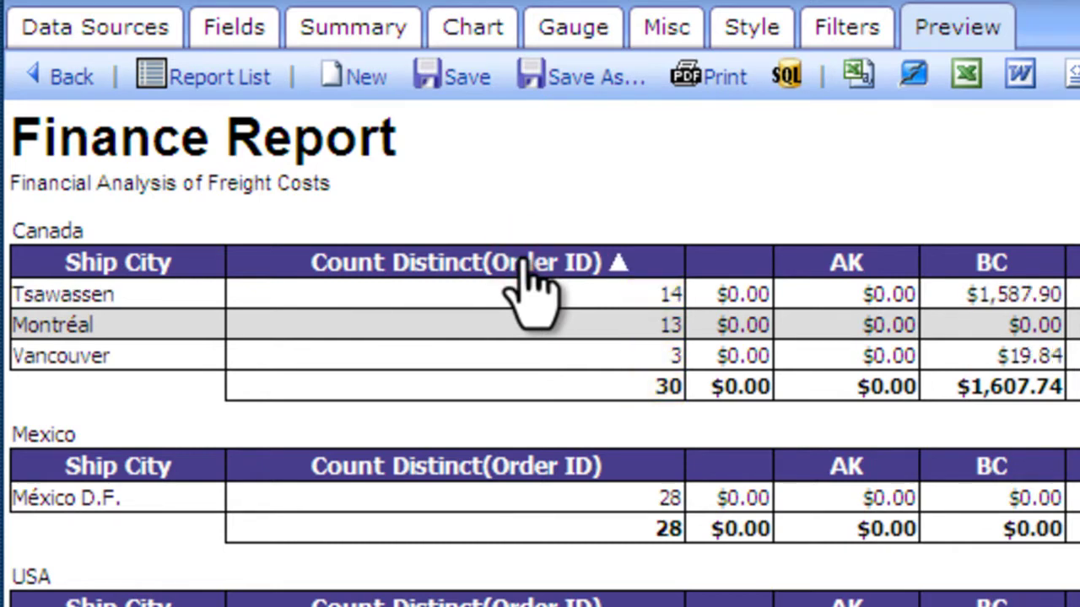
# Give Everyone View Only rights and share with Accounting as Read Only
pyautogui.click(666, 27)
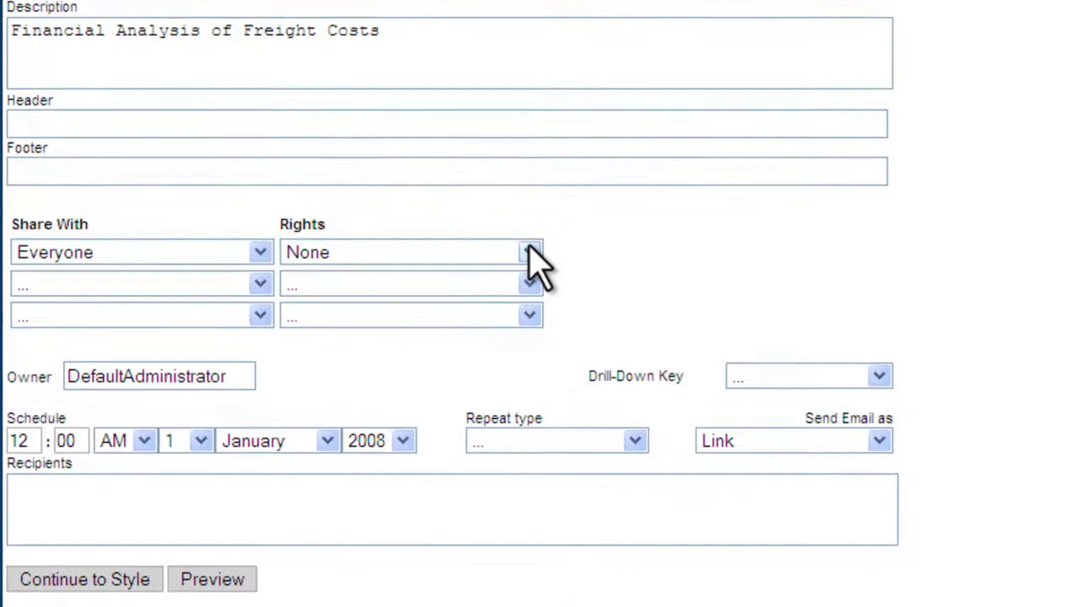
pyautogui.click(598, 207)
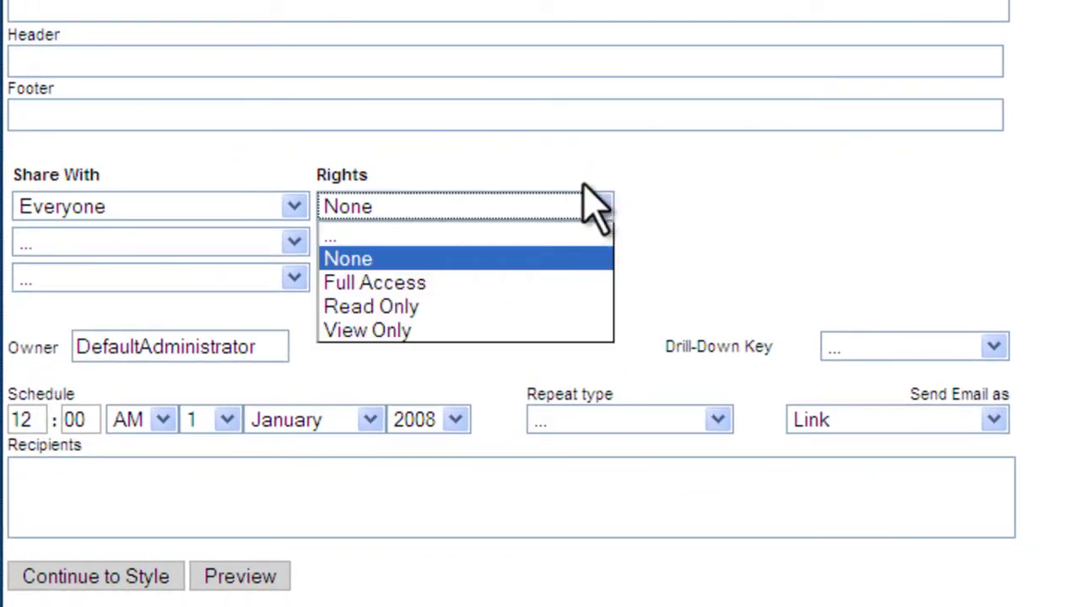
pyautogui.click(467, 330)
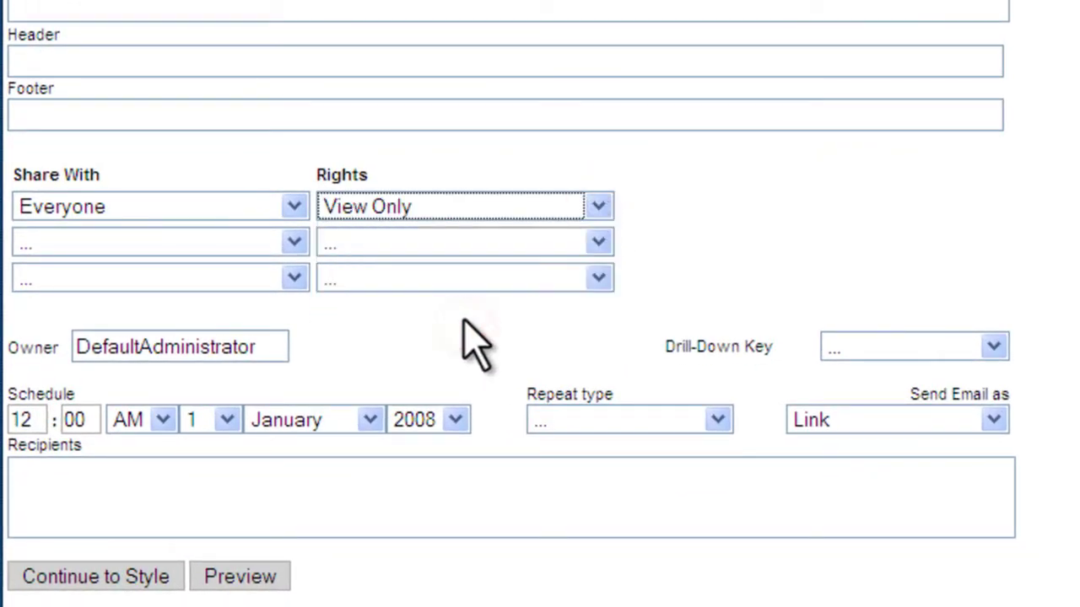
pyautogui.click(293, 243)
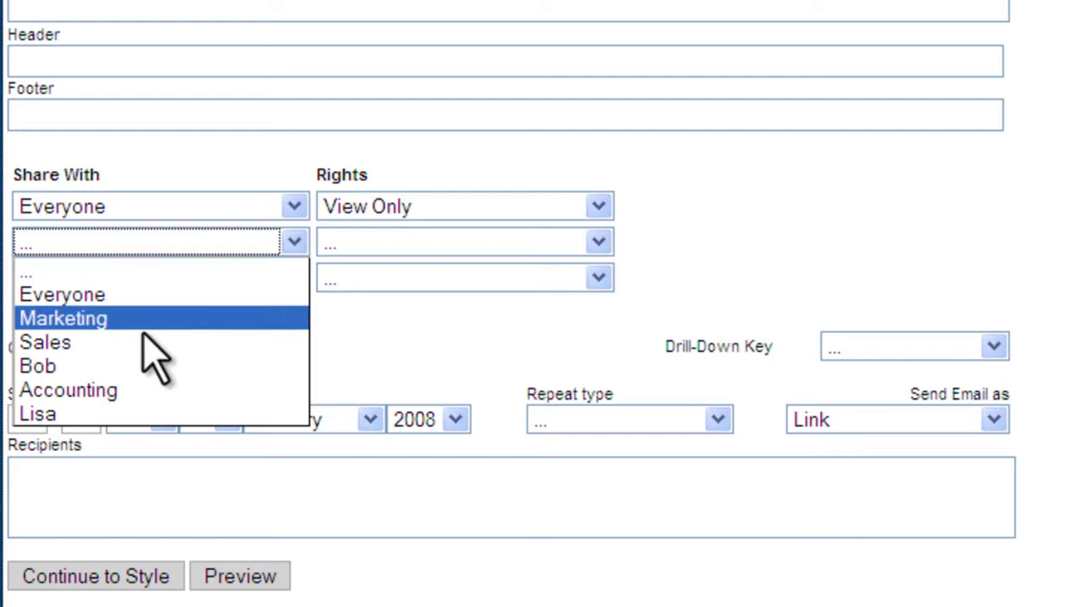
pyautogui.click(112, 391)
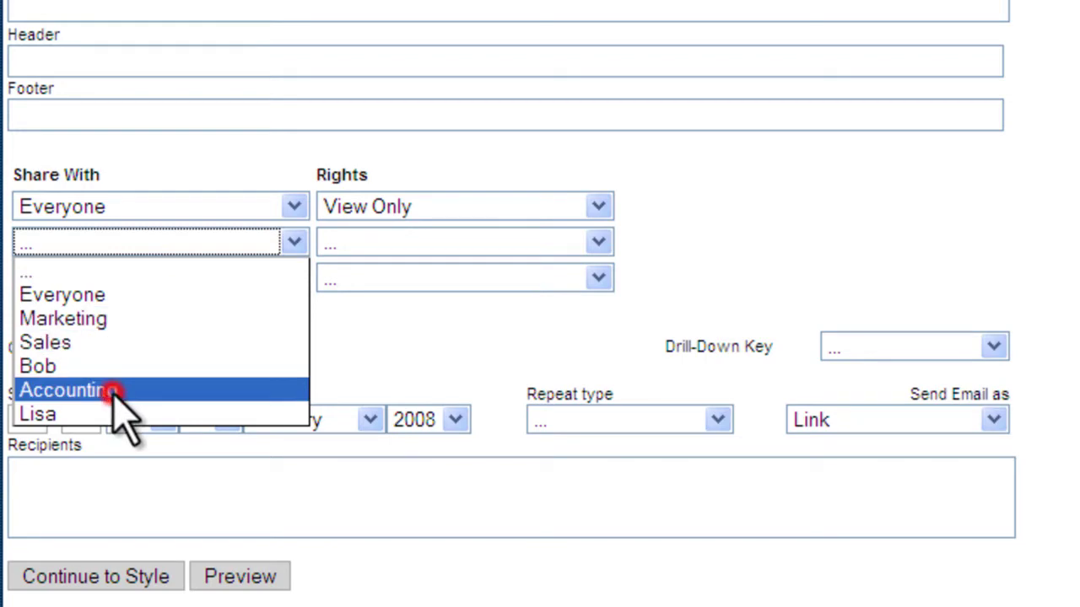
pyautogui.click(598, 242)
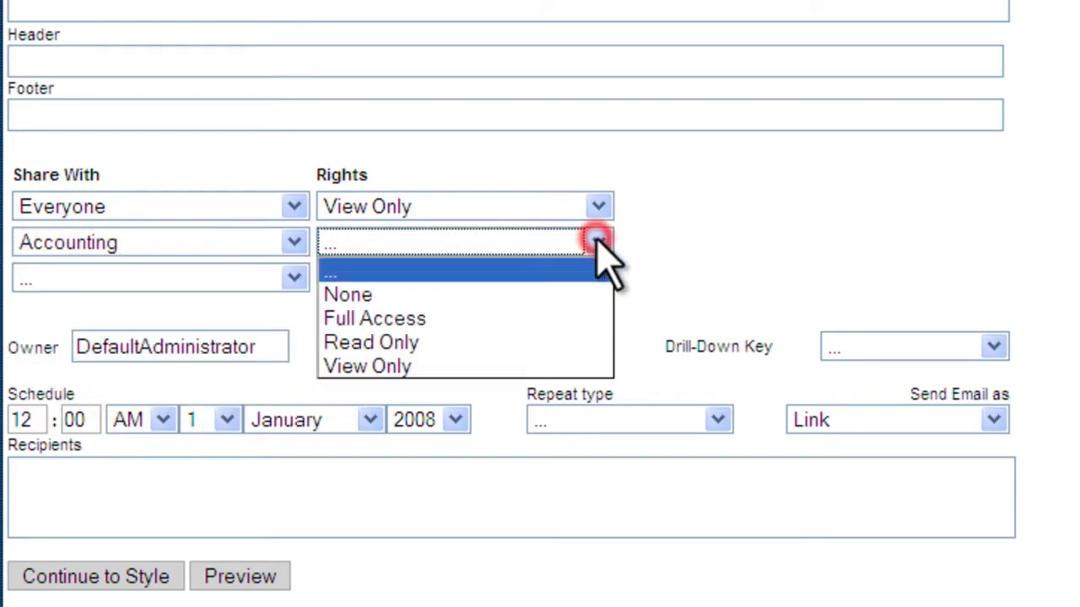
pyautogui.click(438, 342)
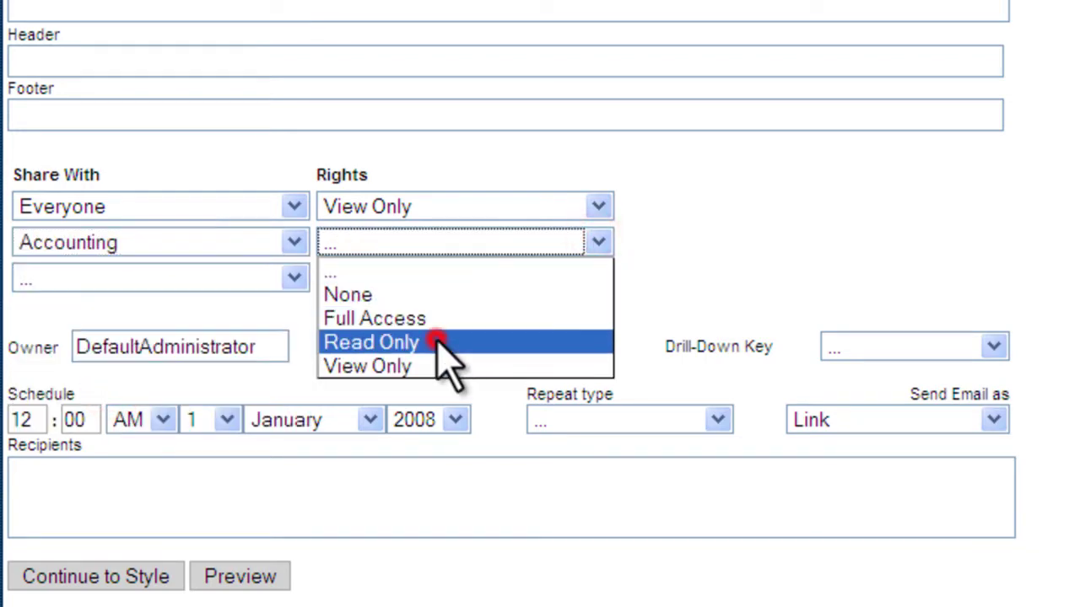
# Share the report with one individual user with Full Access
pyautogui.click(294, 278)
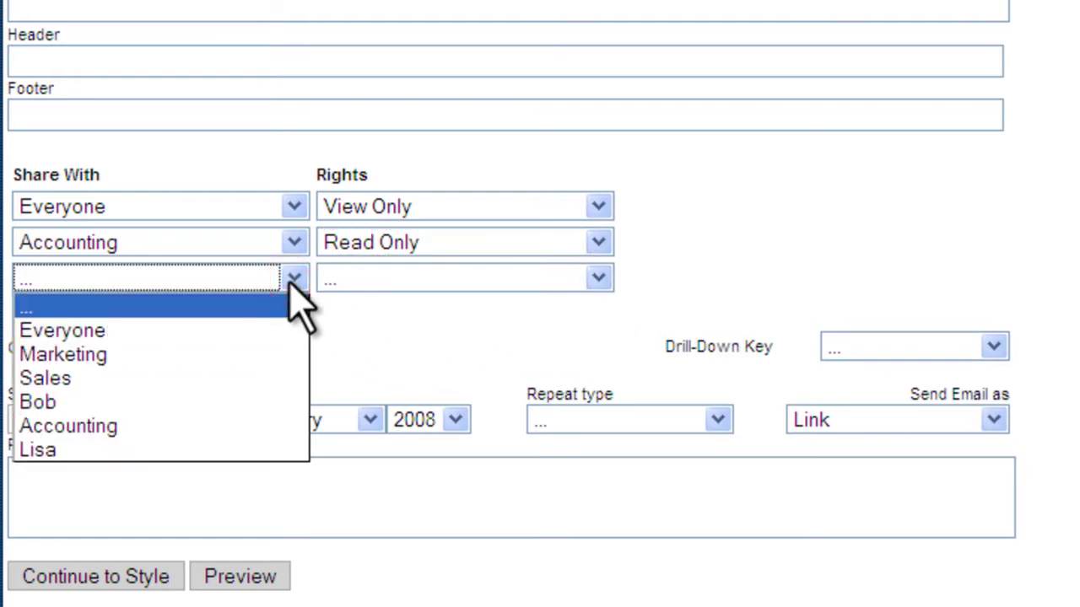
pyautogui.click(190, 403)
pyautogui.click(598, 278)
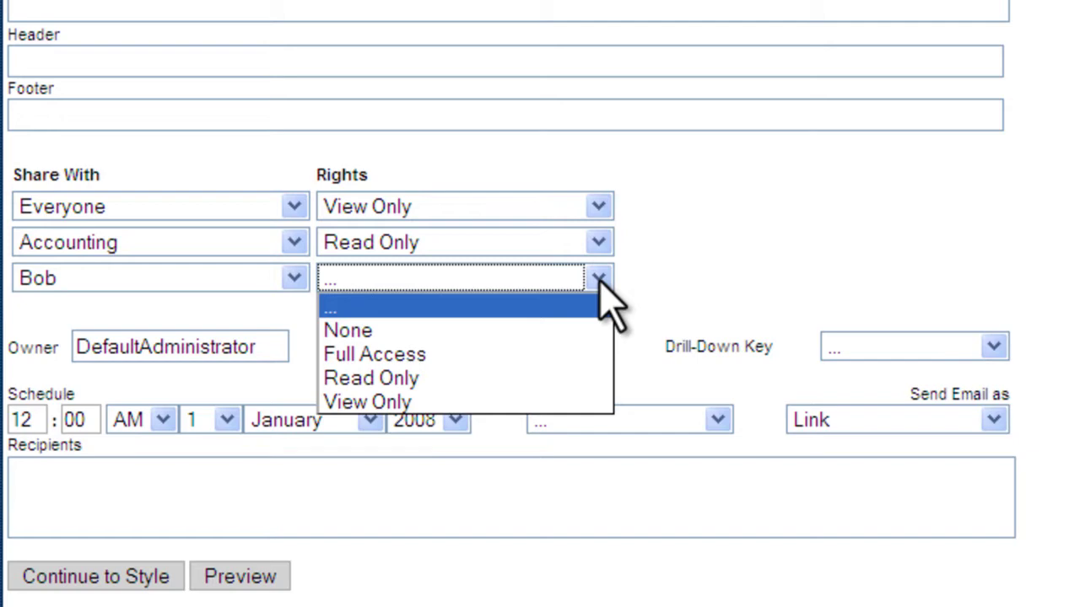
pyautogui.click(473, 353)
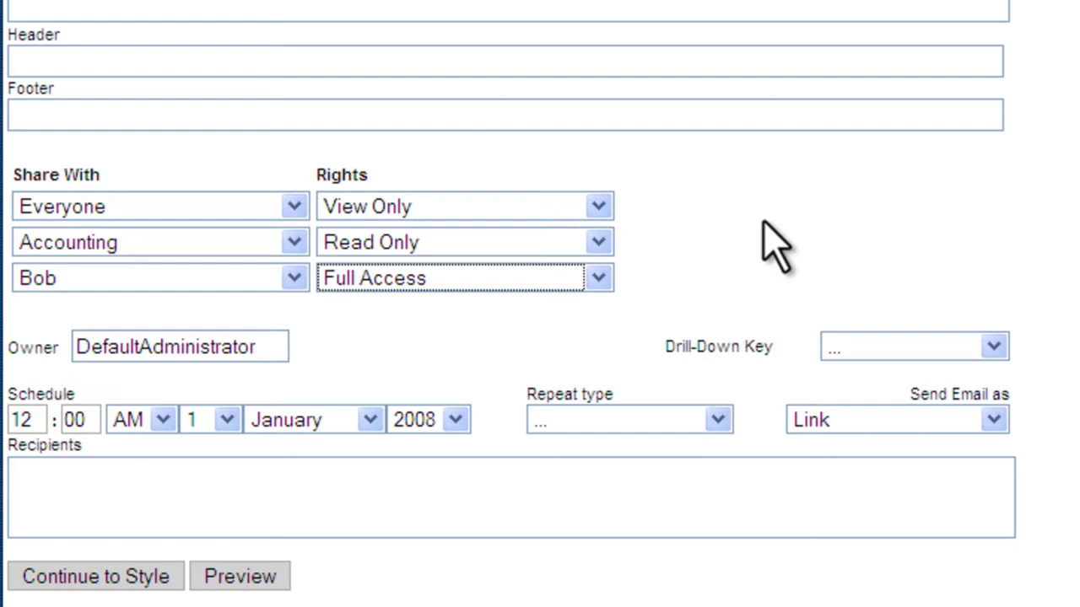
# Schedule the report to start in October 2010 and repeat every quarter
pyautogui.press('Tab')
pyautogui.press('Tab')
pyautogui.press('Tab')
pyautogui.press('Tab')
pyautogui.press('Tab')
pyautogui.press('Tab')
pyautogui.press('Tab')
pyautogui.press('Tab')
pyautogui.press('Down')
pyautogui.press('Down')
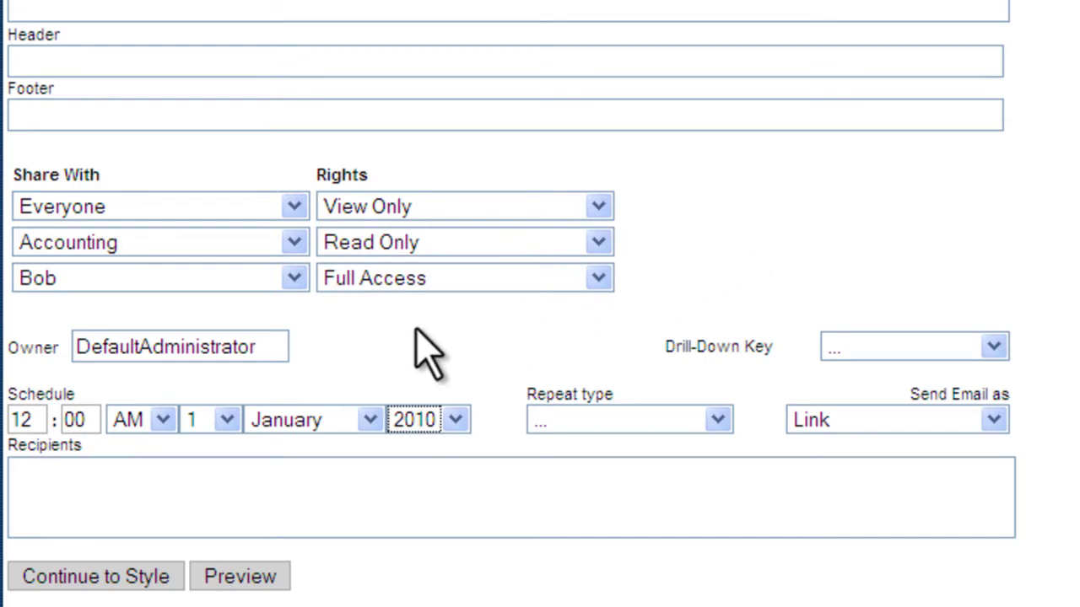
pyautogui.scroll(-2, 611, 472)
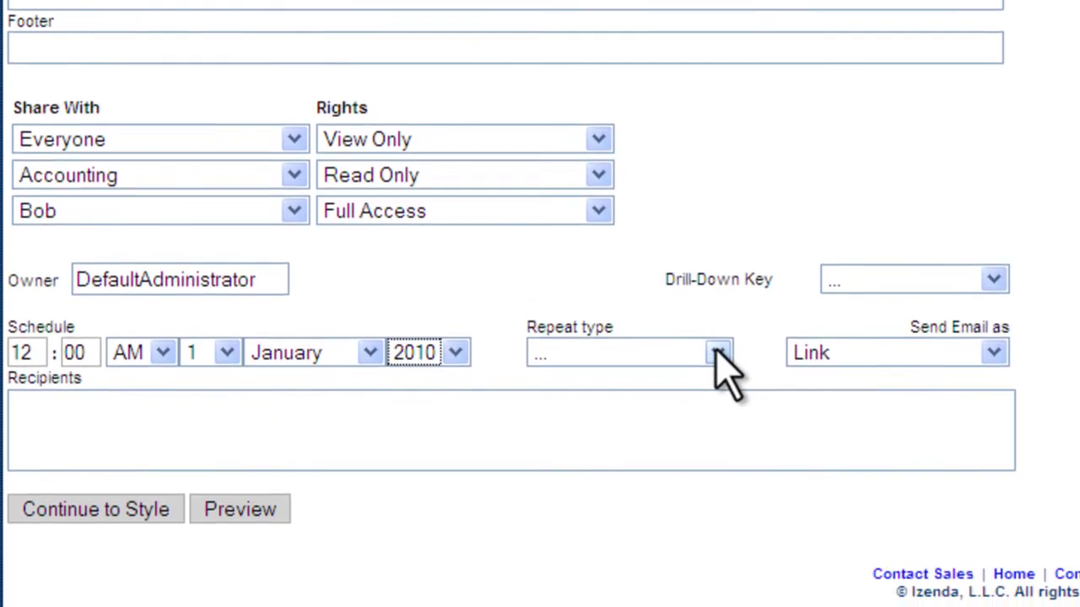
pyautogui.click(717, 354)
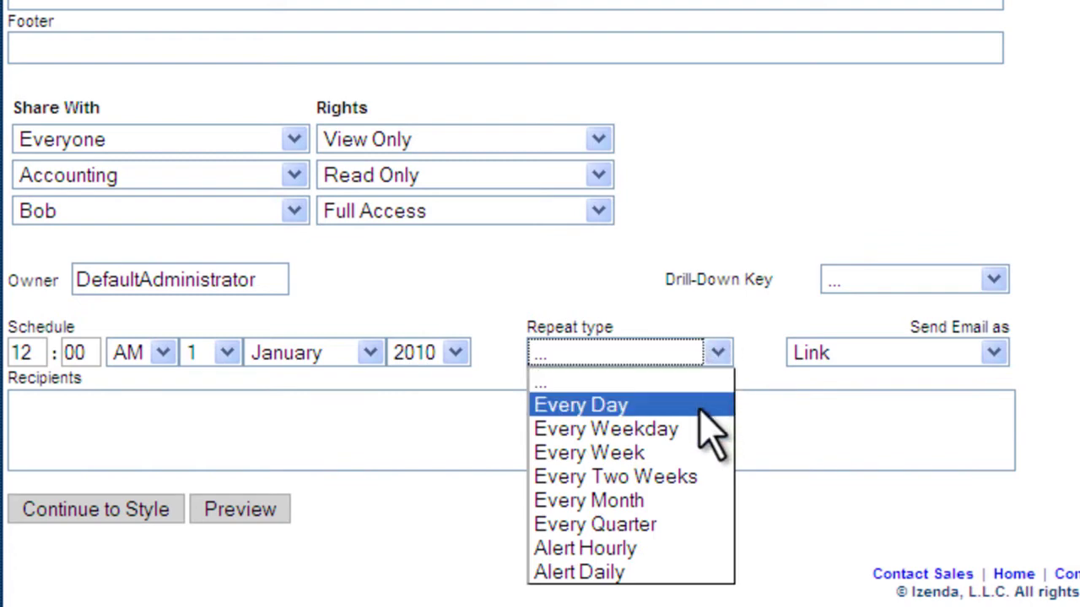
pyautogui.click(645, 526)
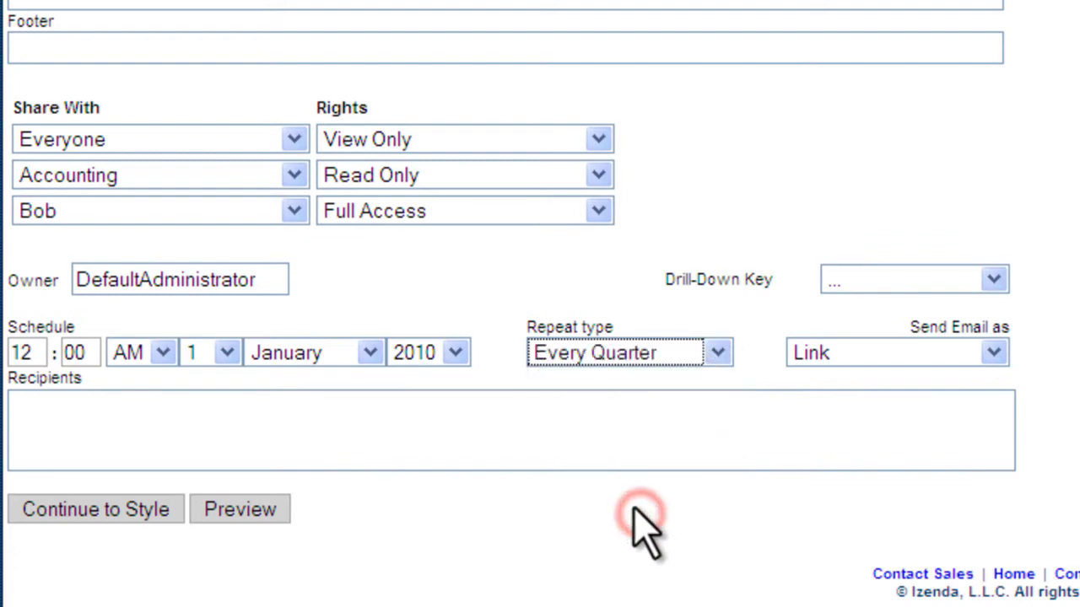
pyautogui.click(370, 353)
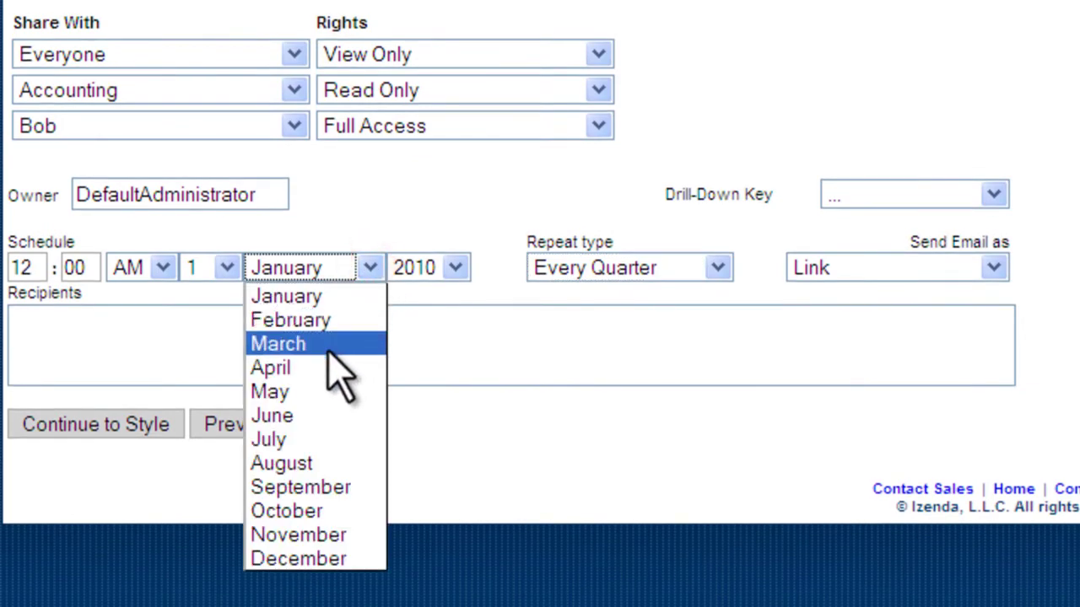
pyautogui.click(300, 511)
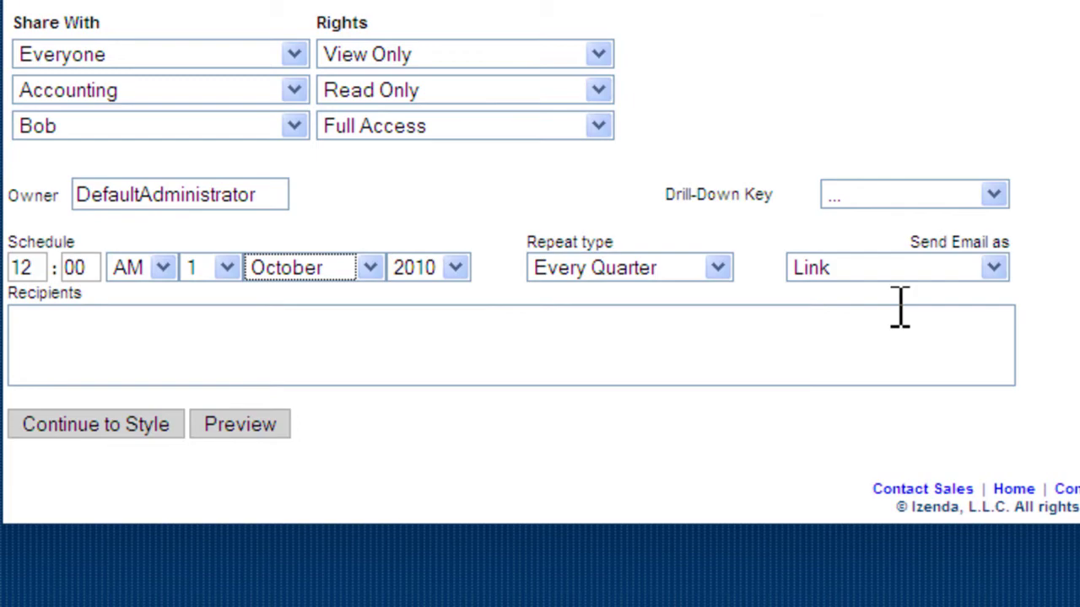
# Keep email delivery as a link and show the report's filter settings
pyautogui.click(995, 268)
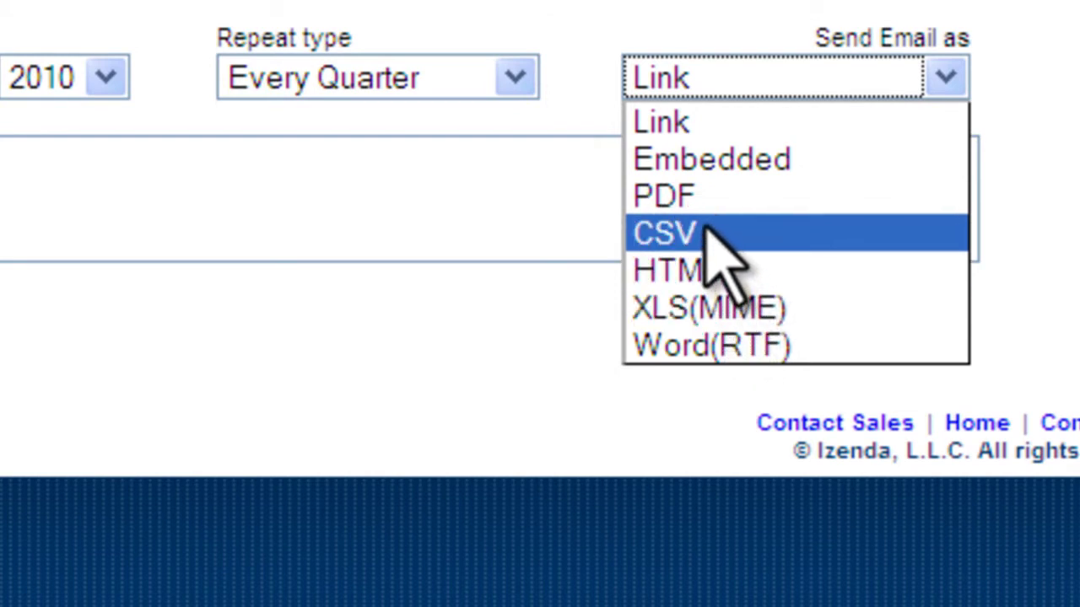
pyautogui.click(709, 125)
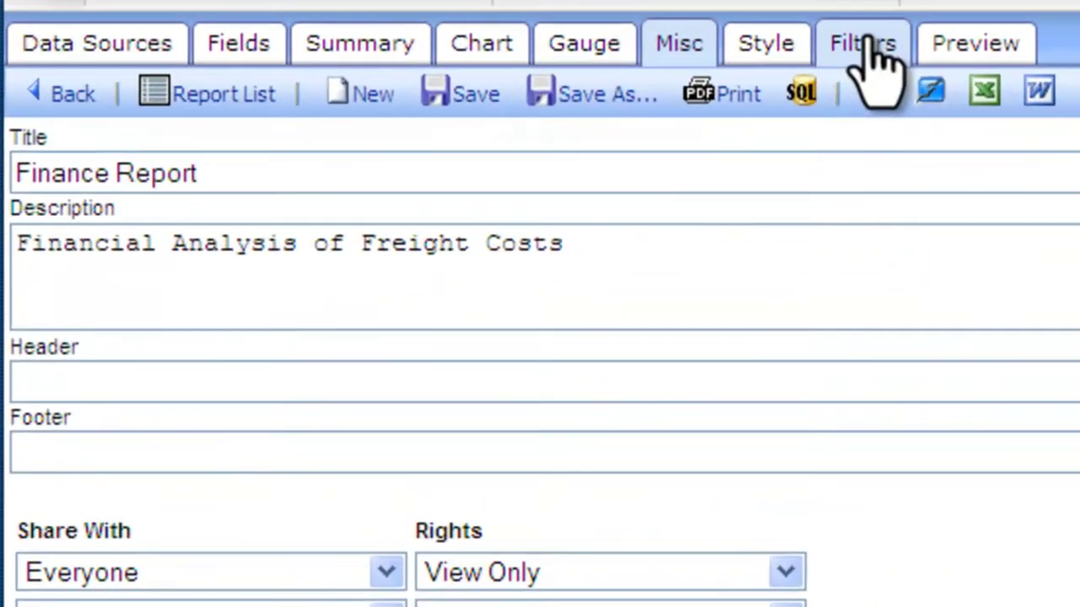
pyautogui.click(576, 32)
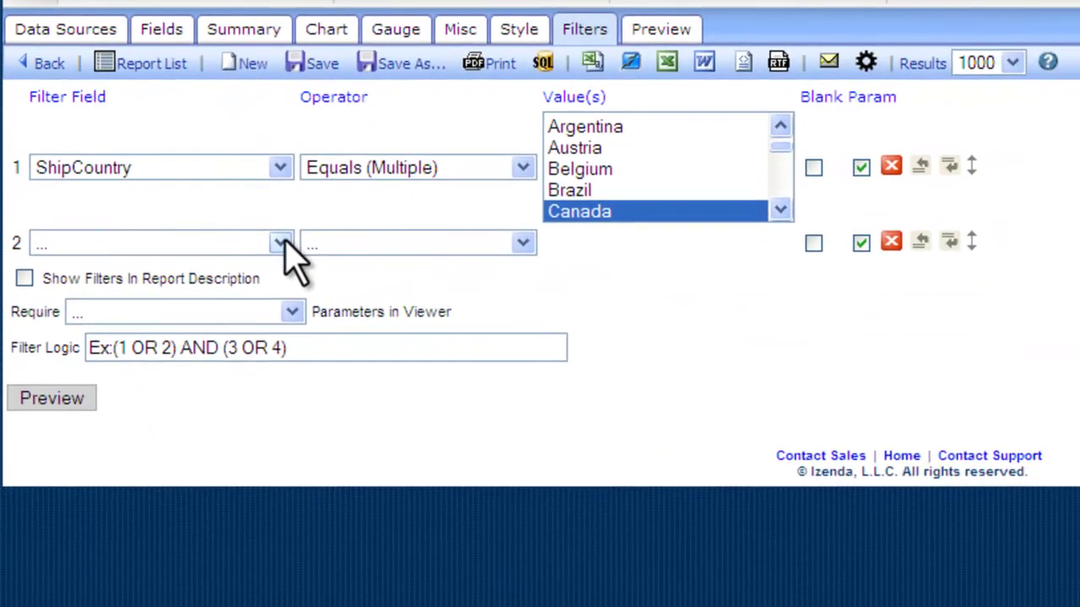
# Add a second filter on OrderDate using In Time Period with Previous Quarter
pyautogui.click(279, 243)
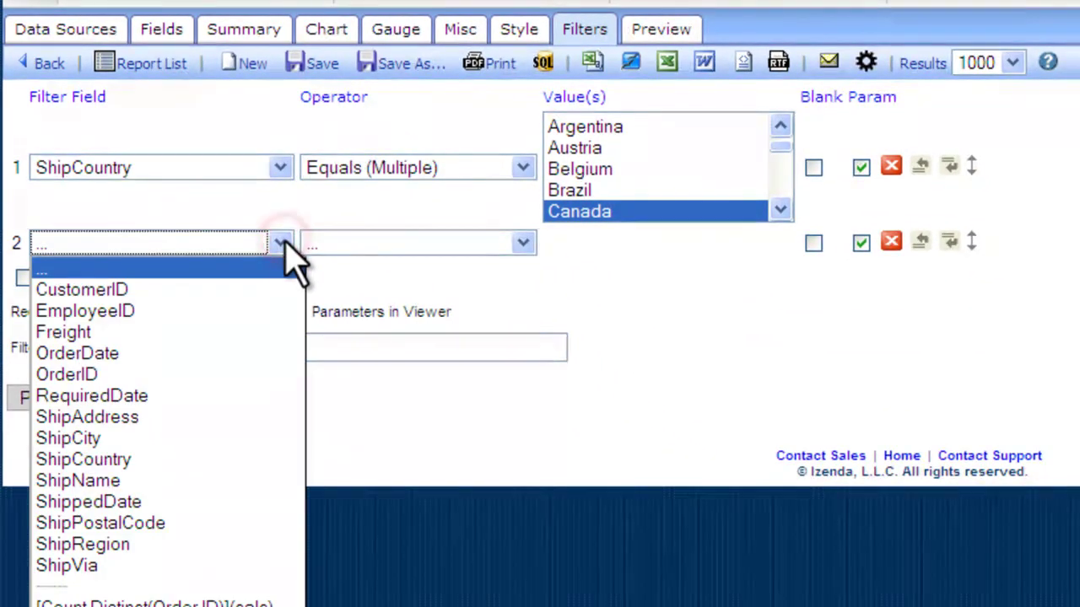
pyautogui.click(201, 354)
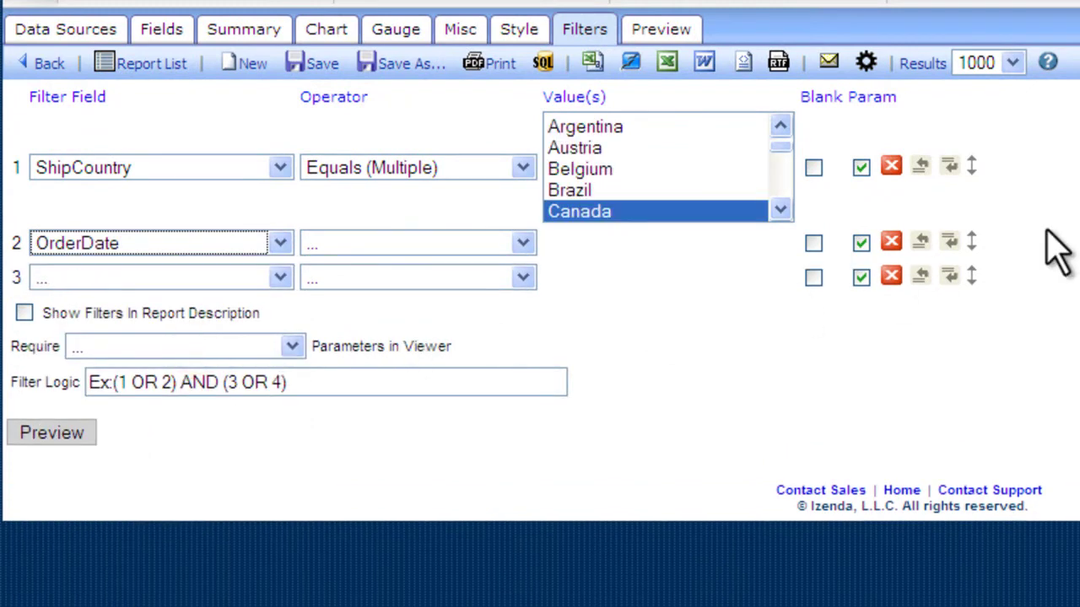
pyautogui.click(524, 244)
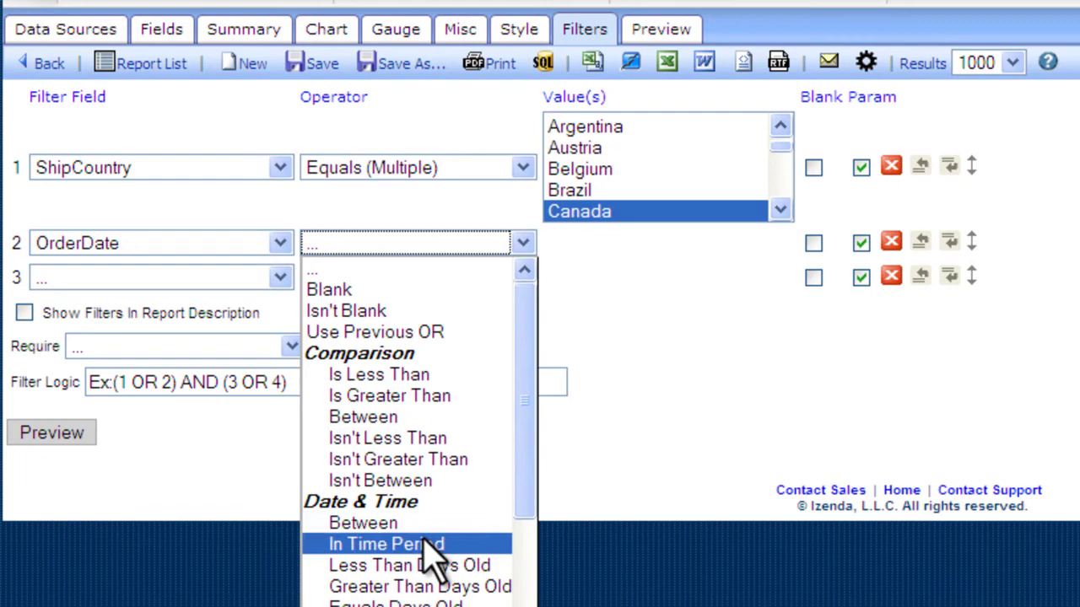
pyautogui.scroll(-1, 430, 553)
pyautogui.click(422, 497)
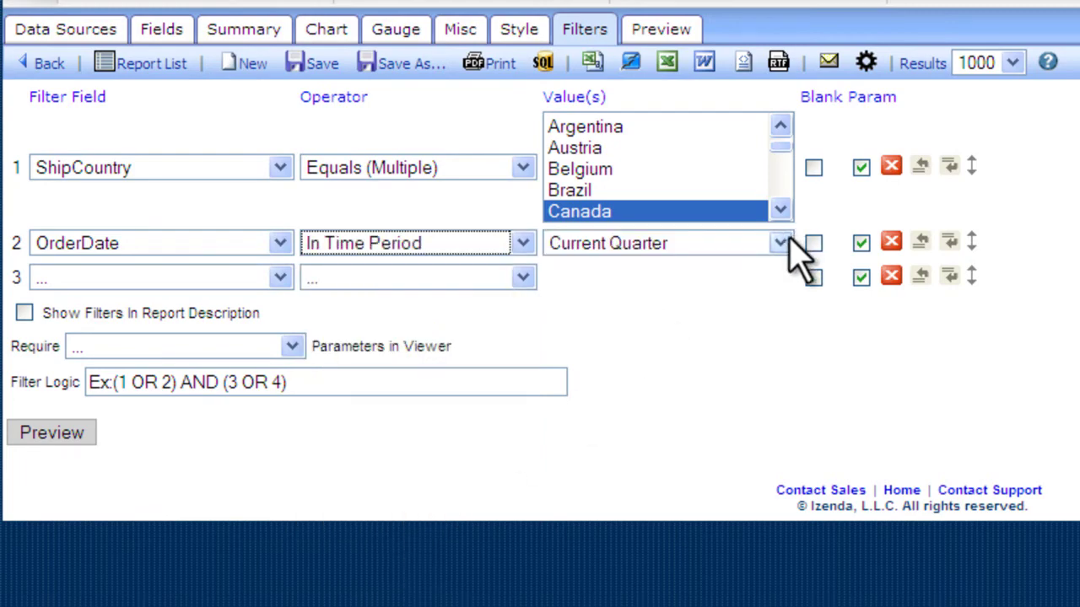
pyautogui.click(781, 243)
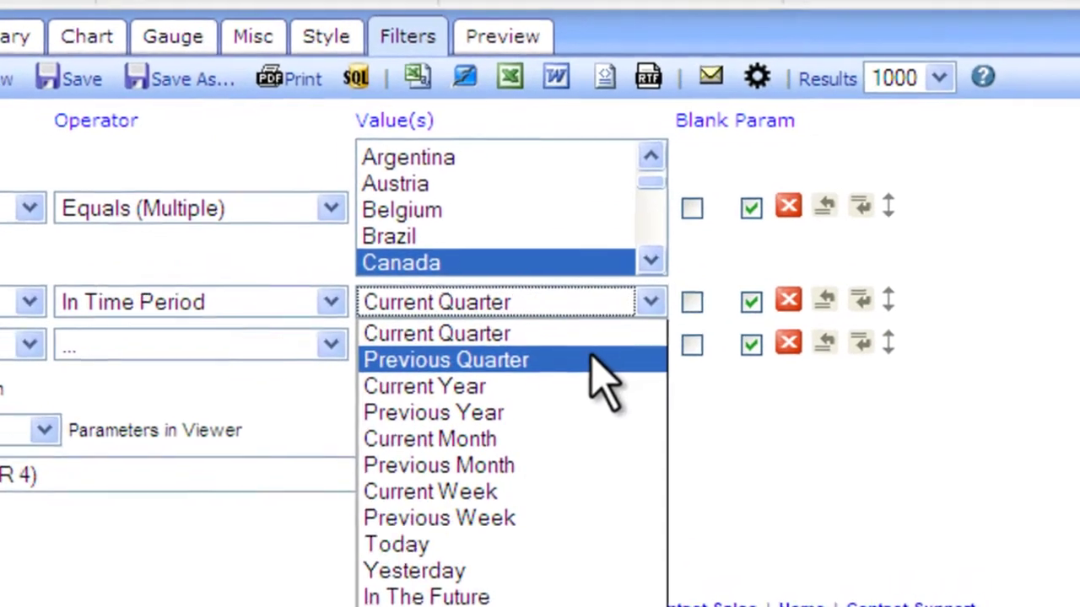
pyautogui.click(591, 354)
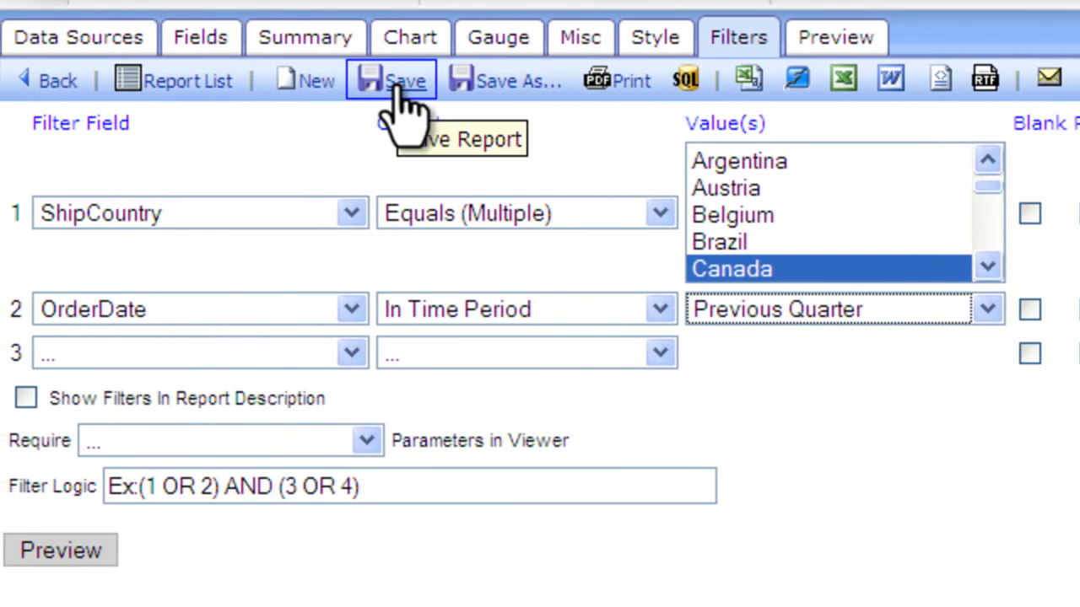
# Save the report as 'Finance Today' under the Department Reports category
pyautogui.click(463, 83)
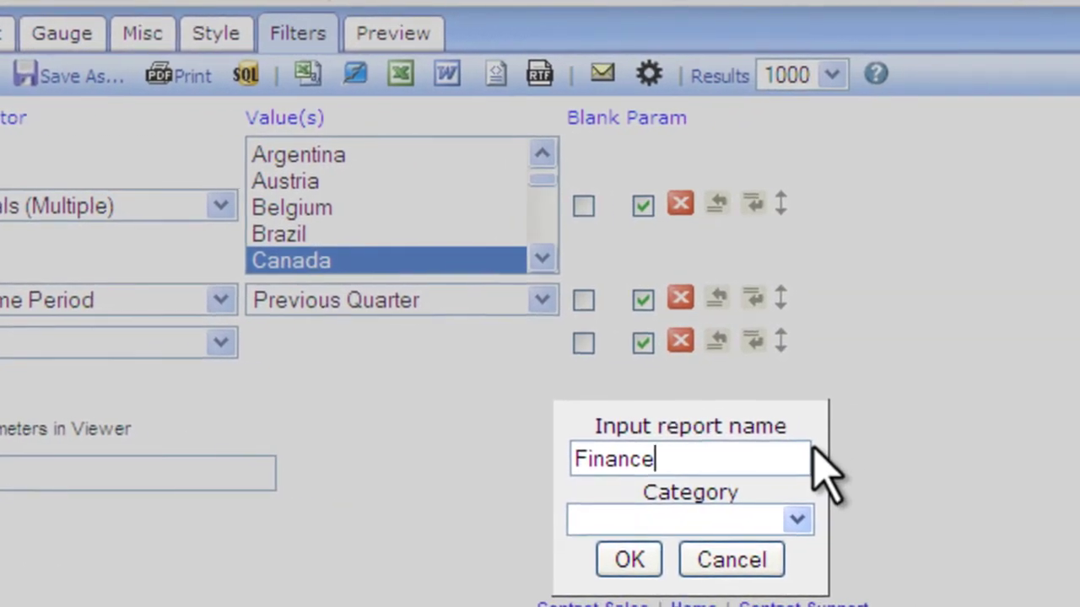
pyautogui.write('Today')
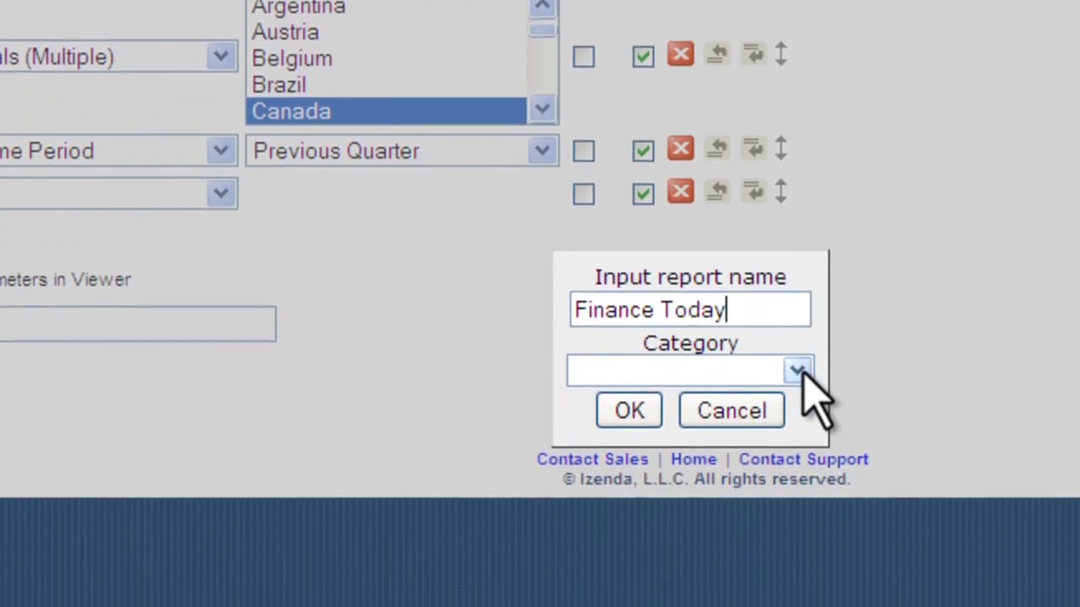
pyautogui.click(796, 471)
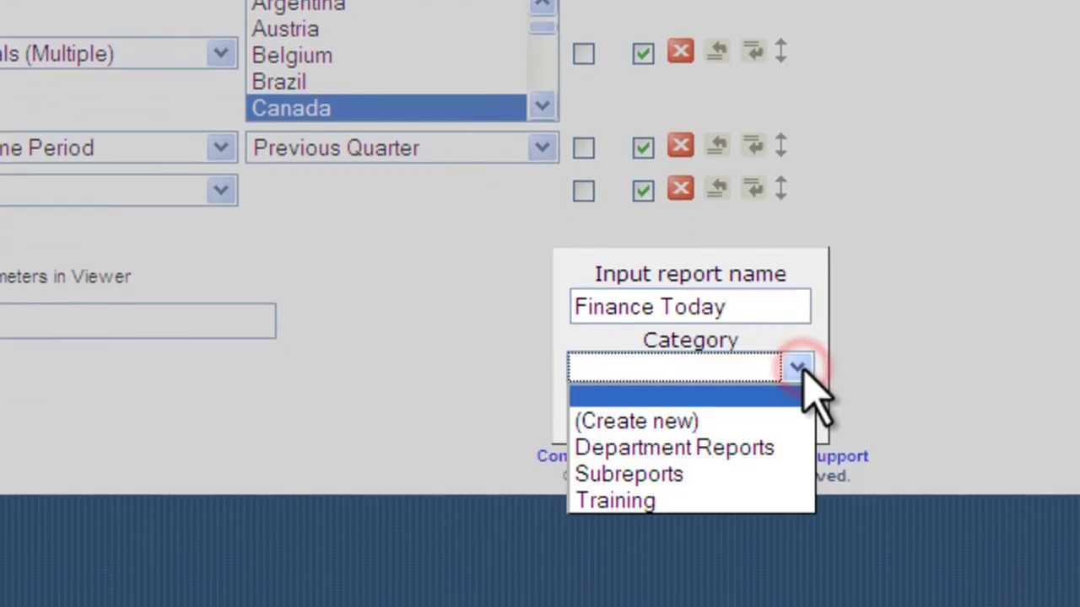
pyautogui.click(737, 448)
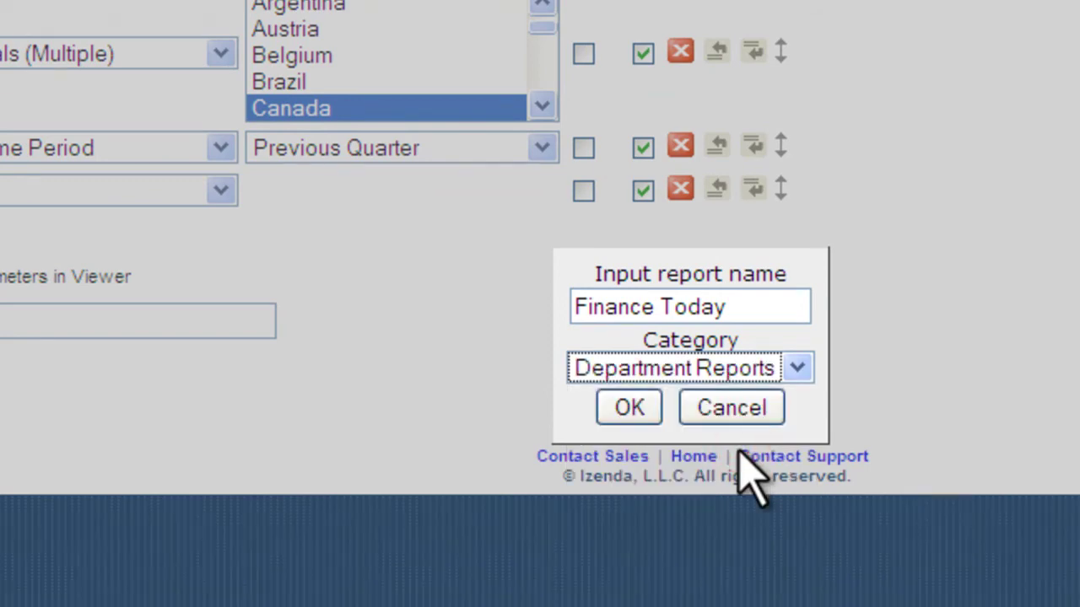